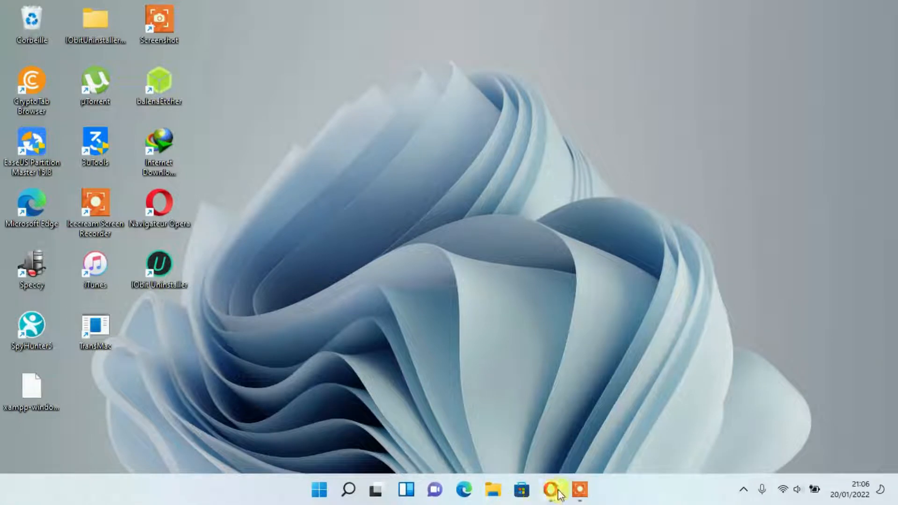
# In Opera, search for google and open the Google homepage.
pyautogui.click(551, 489)
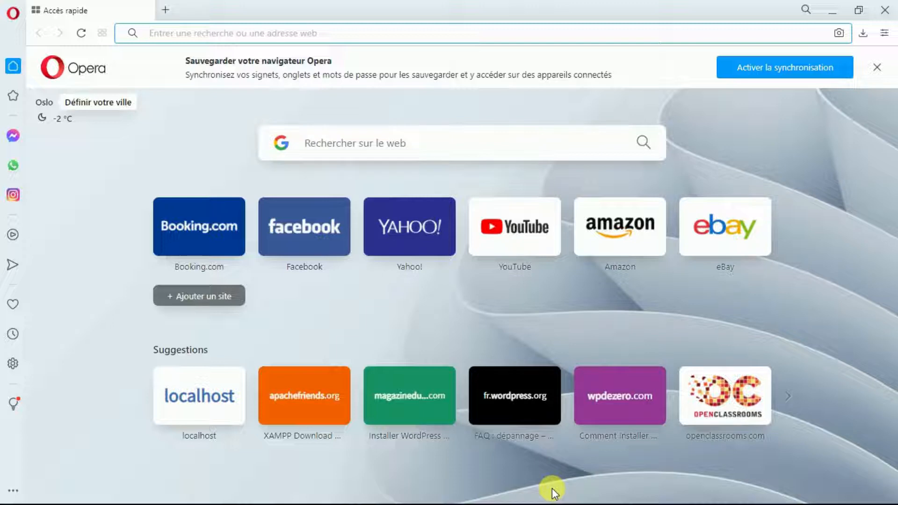
pyautogui.write('g')
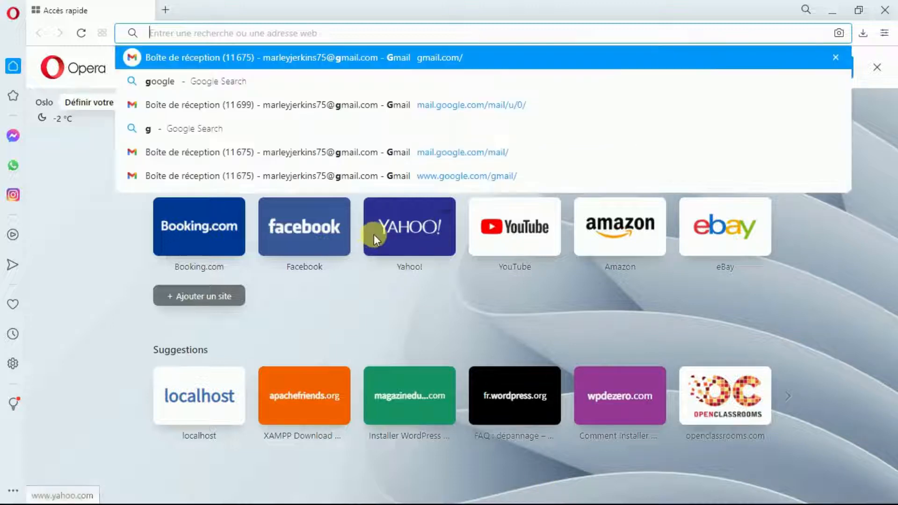
pyautogui.write('oo')
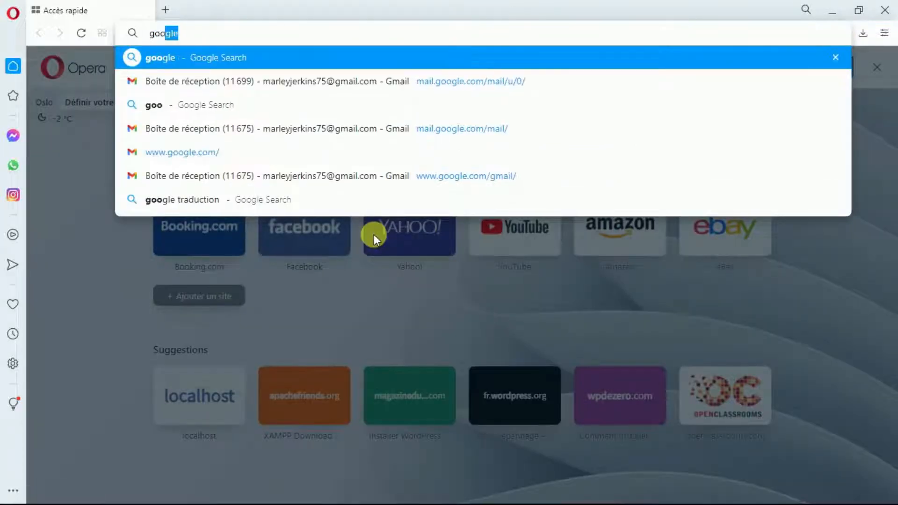
pyautogui.press('Return')
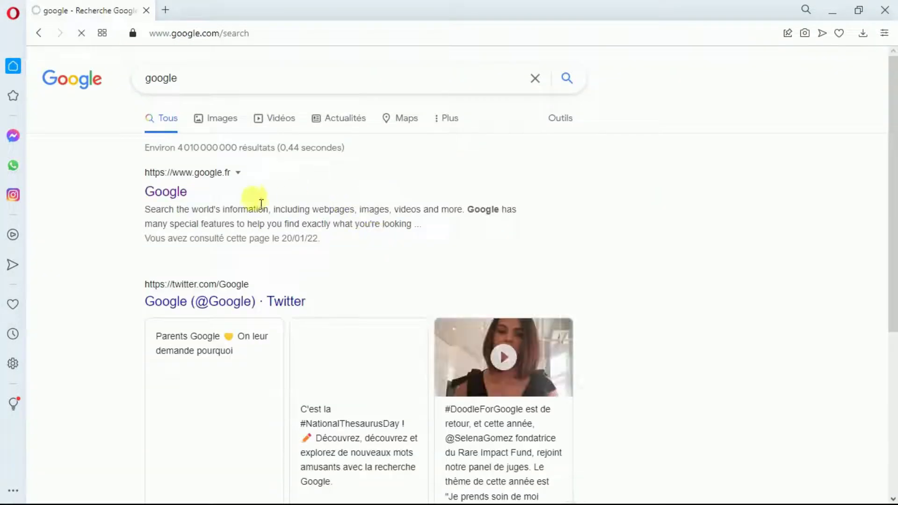
pyautogui.click(161, 191)
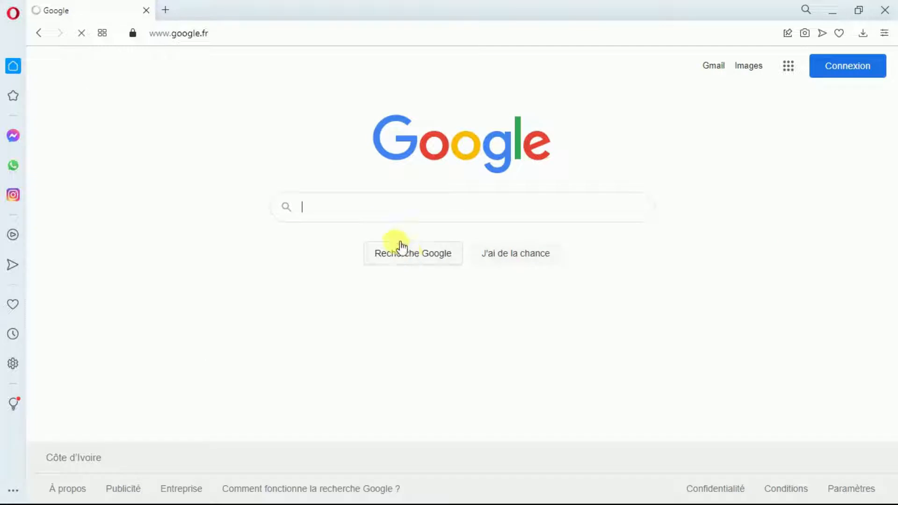
# Search Google for 'xampp download' using the suggestion.
pyautogui.click(371, 214)
pyautogui.write('xa')
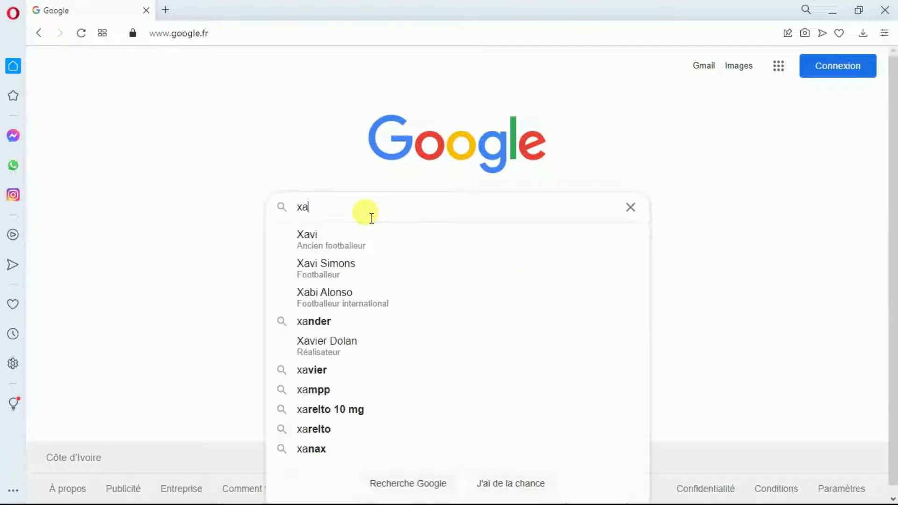
pyautogui.write('mm')
pyautogui.press('BackSpace')
pyautogui.press('BackSpace')
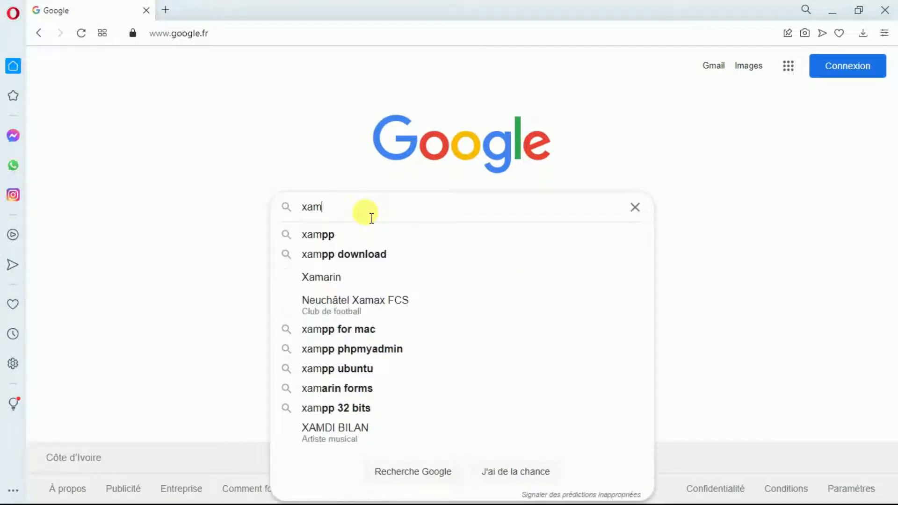
pyautogui.write('pp')
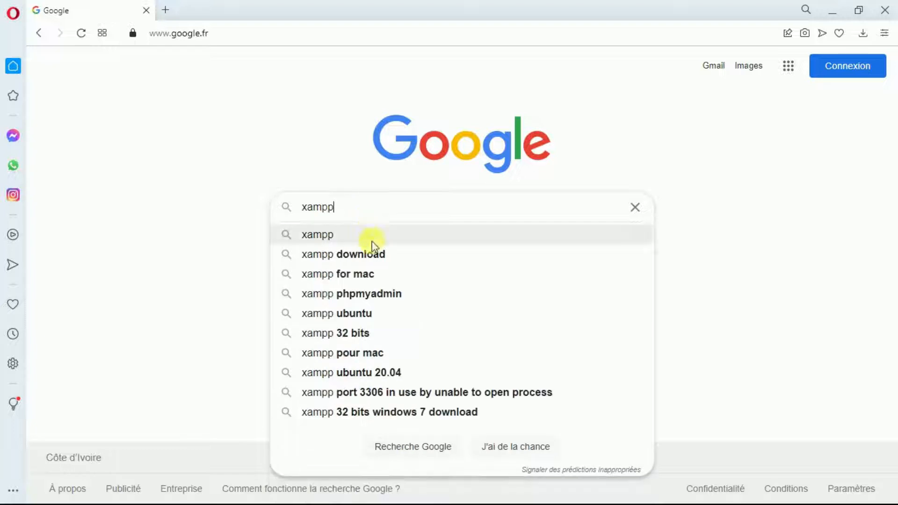
pyautogui.click(374, 254)
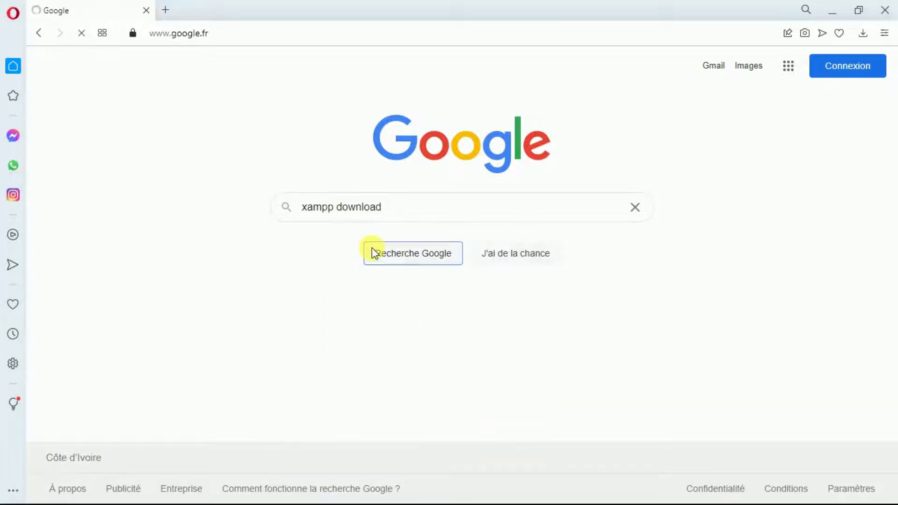
# On Apache Friends, download the XAMPP 8.0.14 Windows 64-bit installer.
pyautogui.click(292, 189)
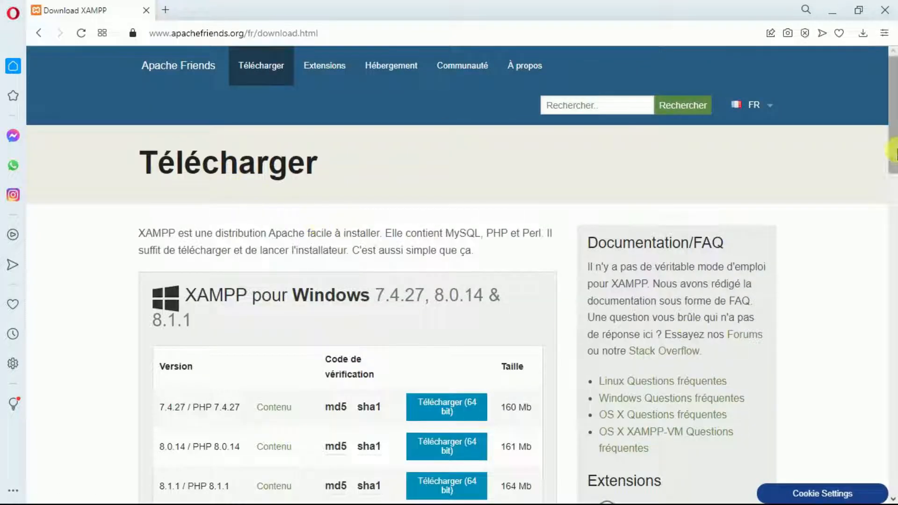
pyautogui.moveTo(891, 153); pyautogui.dragTo(890, 346)
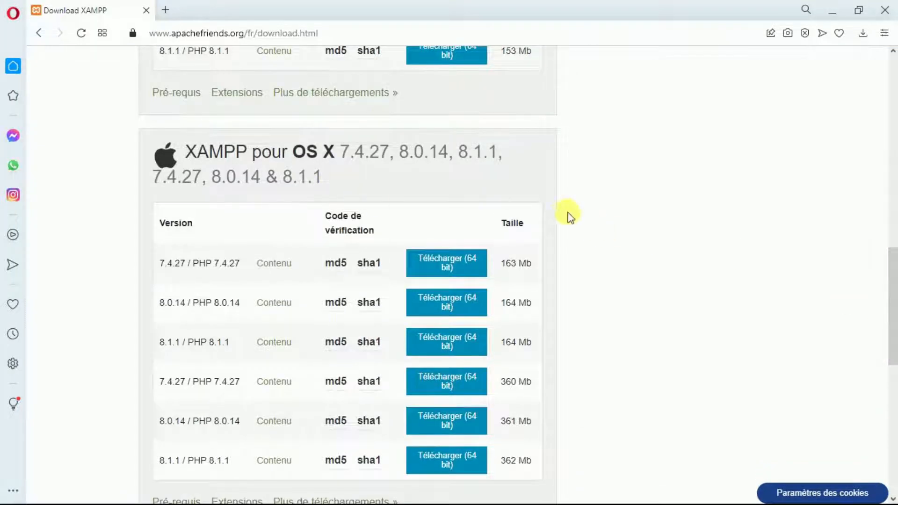
pyautogui.moveTo(893, 336); pyautogui.dragTo(892, 241)
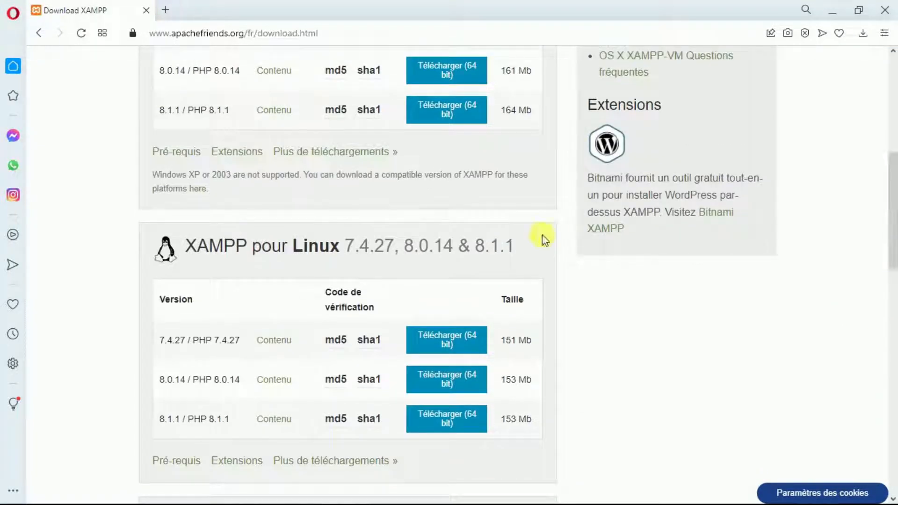
pyautogui.moveTo(893, 205); pyautogui.dragTo(892, 148)
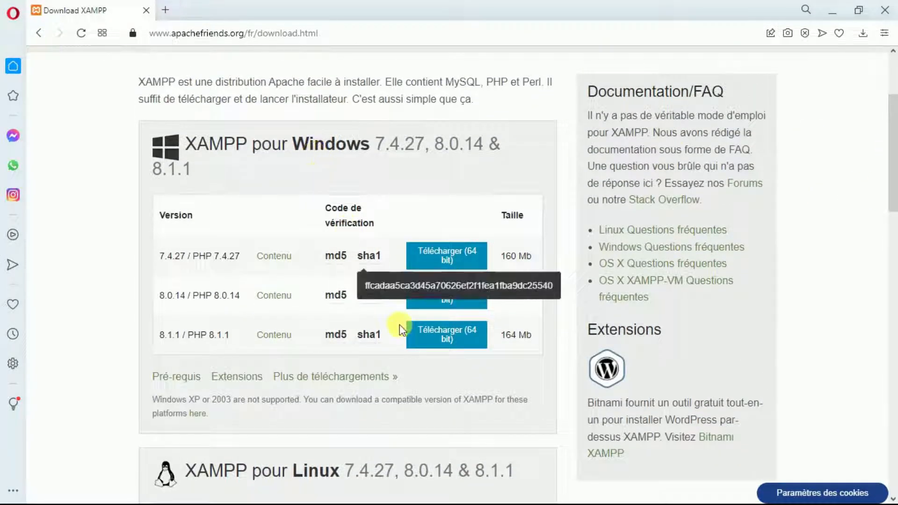
pyautogui.moveTo(368, 282)
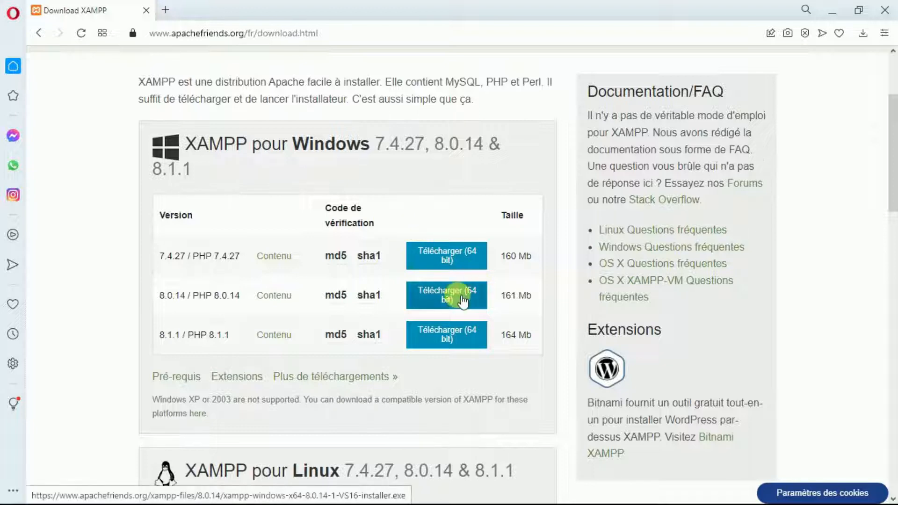
pyautogui.click(460, 294)
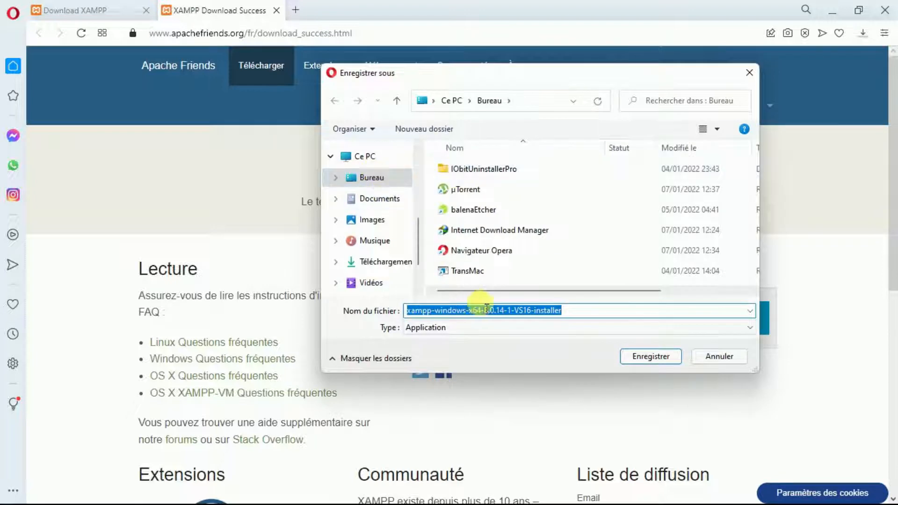
# Save the XAMPP installer to the desktop, check its download progress, and open a new tab.
pyautogui.click(649, 356)
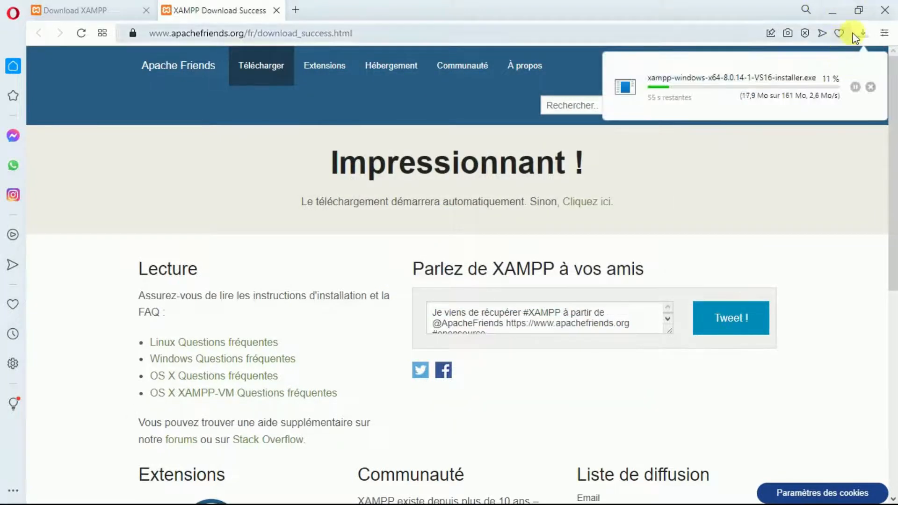
pyautogui.click(860, 35)
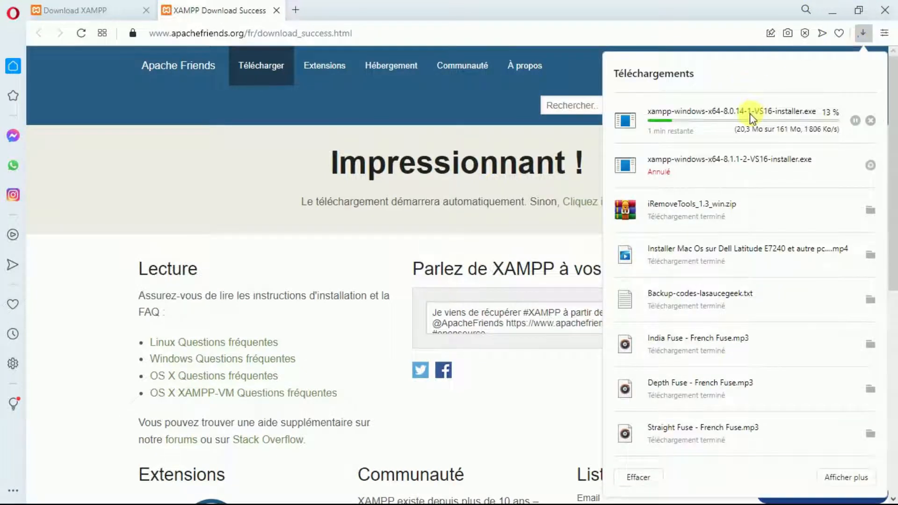
pyautogui.click(864, 34)
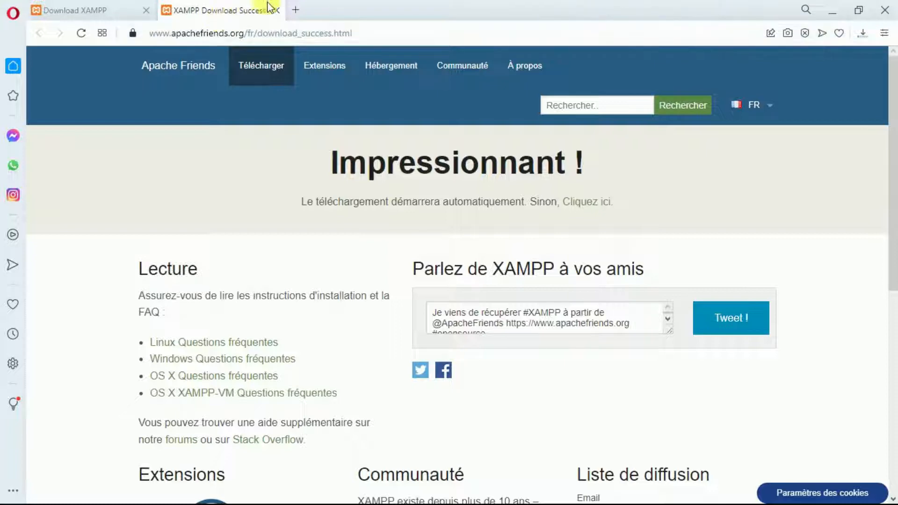
pyautogui.click(296, 12)
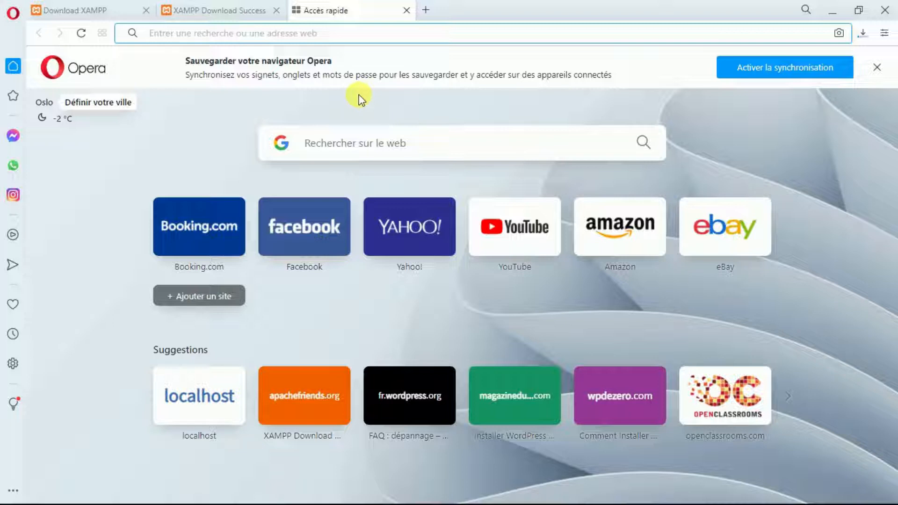
# Close the XAMPP download success tab and return to the 'xampp download' Google results.
pyautogui.write('w')
pyautogui.press('BackSpace')
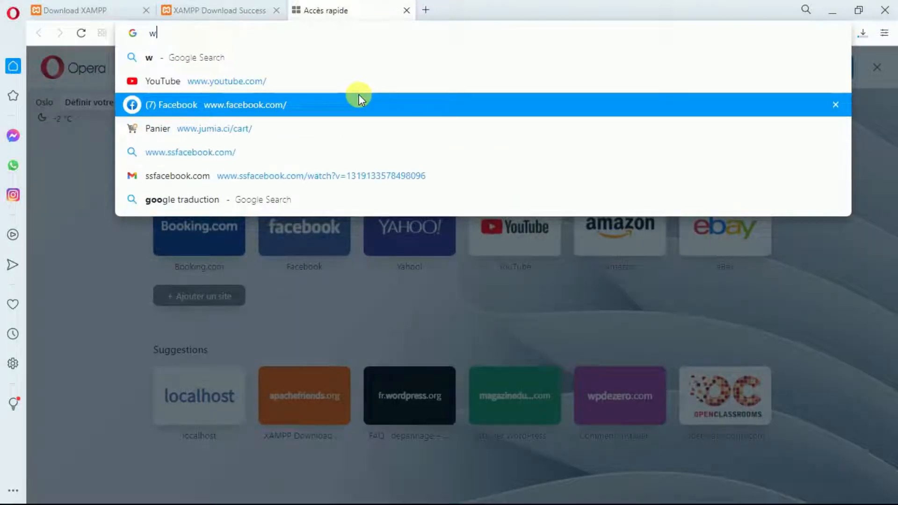
pyautogui.write('g')
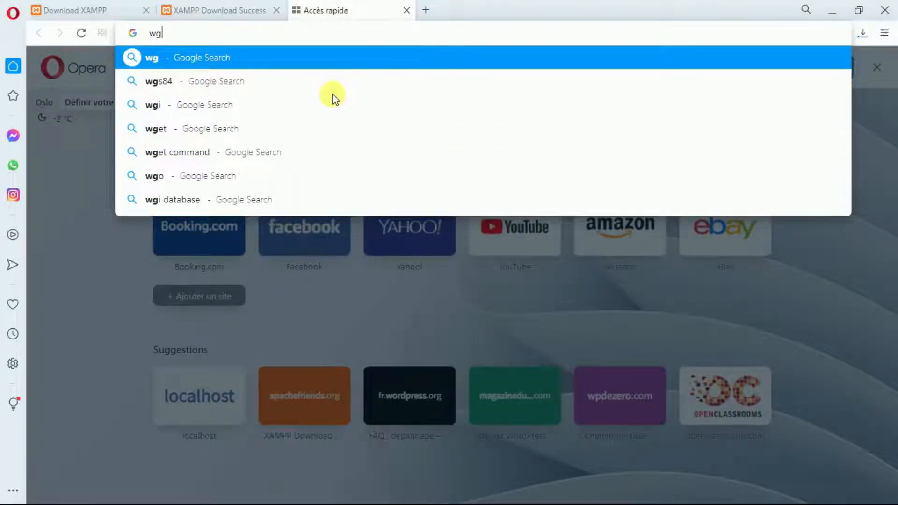
pyautogui.click(187, 7)
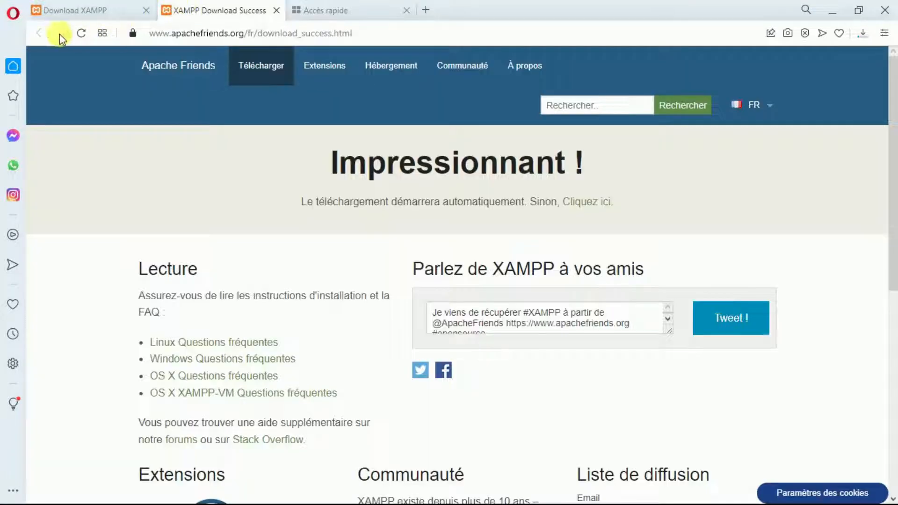
pyautogui.click(278, 11)
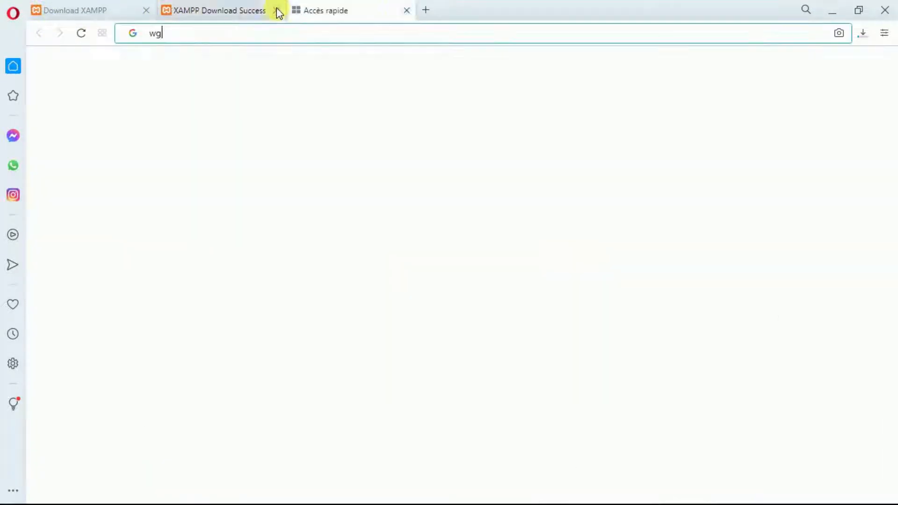
pyautogui.click(107, 9)
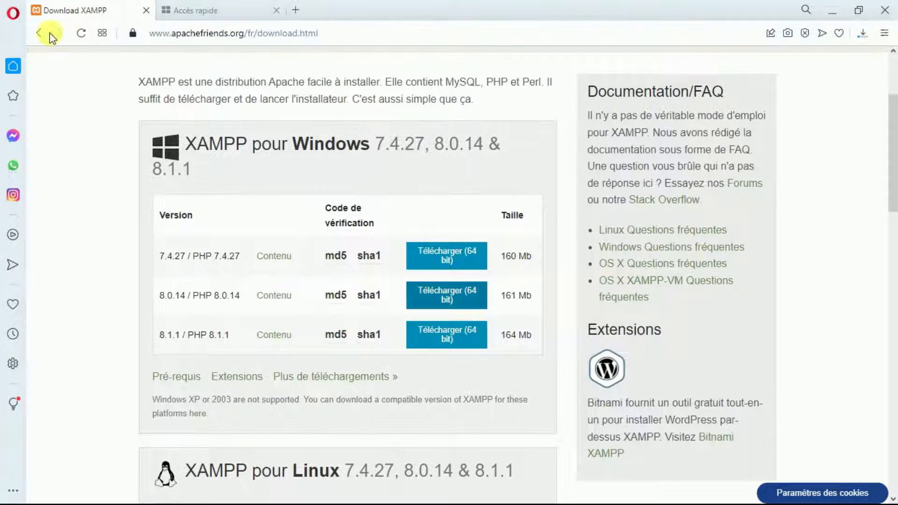
pyautogui.click(38, 35)
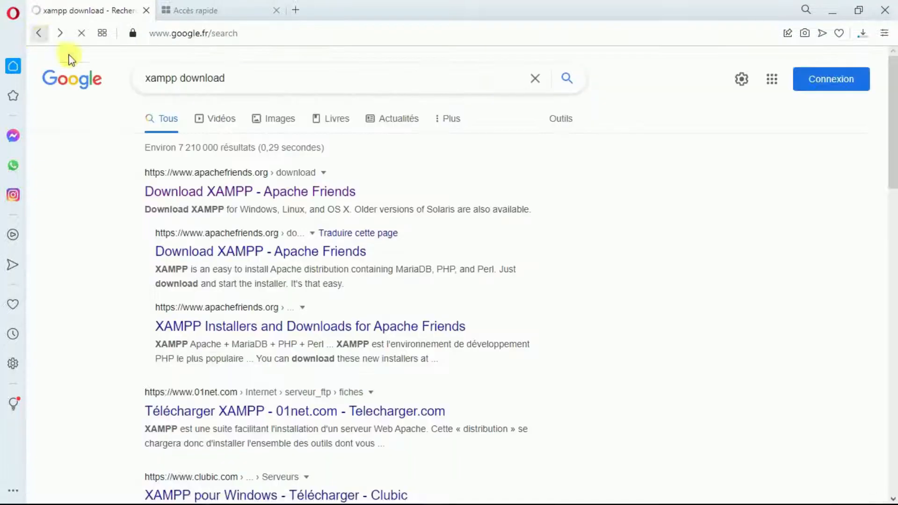
# Replace the Google query with 'wordpress download' and run the search.
pyautogui.click(247, 81)
pyautogui.press('BackSpace')
pyautogui.press('BackSpace')
pyautogui.press('BackSpace')
pyautogui.press('BackSpace')
pyautogui.press('BackSpace')
pyautogui.press('BackSpace')
pyautogui.press('BackSpace')
pyautogui.press('BackSpace')
pyautogui.press('BackSpace')
pyautogui.press('BackSpace')
pyautogui.press('BackSpace')
pyautogui.press('BackSpace')
pyautogui.press('BackSpace')
pyautogui.press('BackSpace')
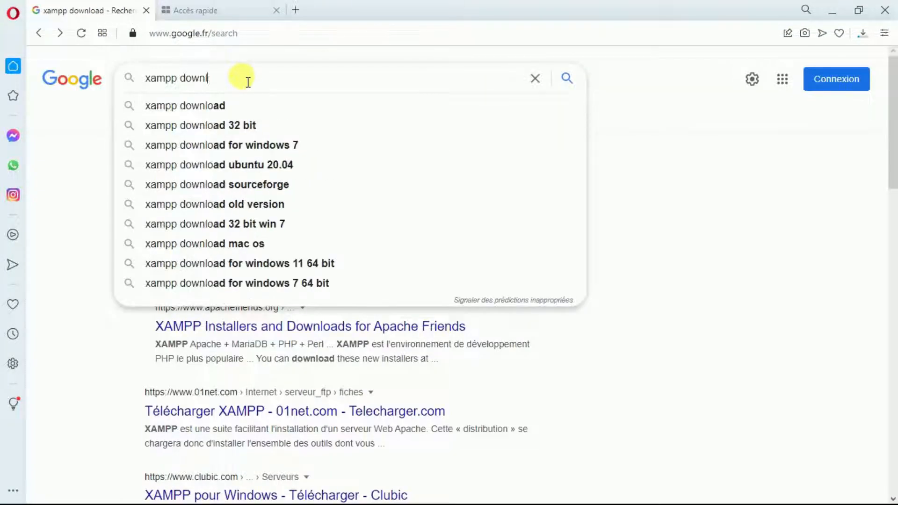
pyautogui.write('w')
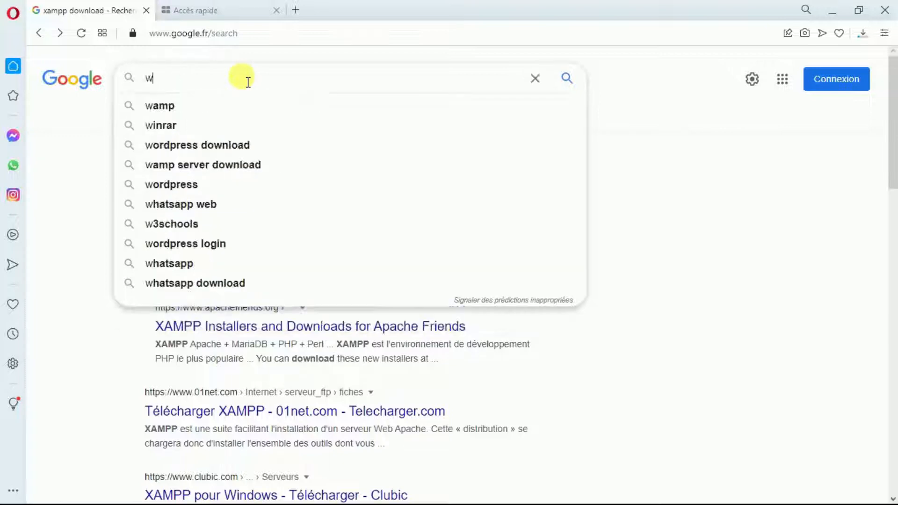
pyautogui.click(240, 144)
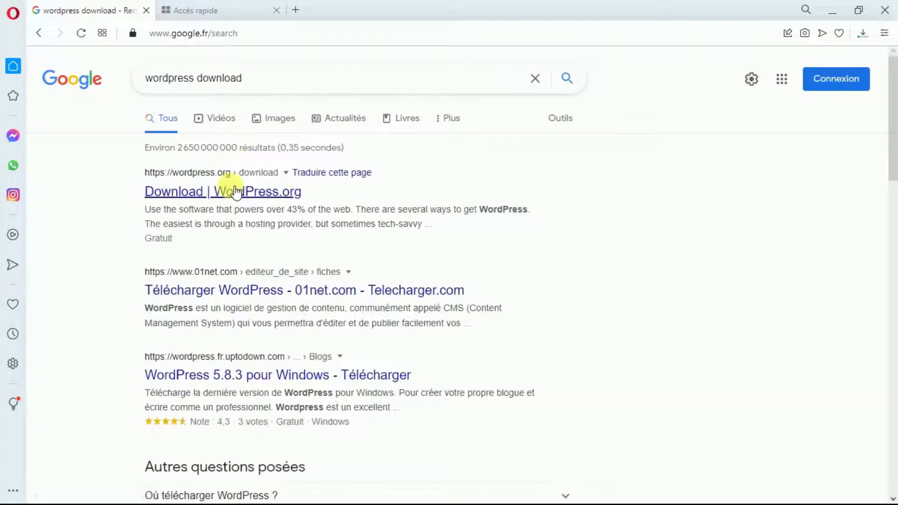
# Download the WordPress 5.8.3 zip from wordpress.org and check it in Opera's downloads page.
pyautogui.click(237, 192)
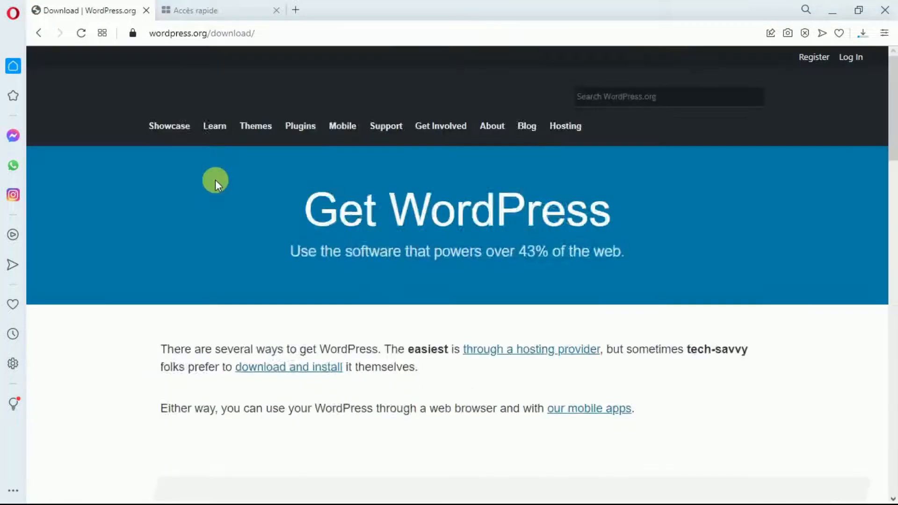
pyautogui.moveTo(891, 124); pyautogui.dragTo(892, 307)
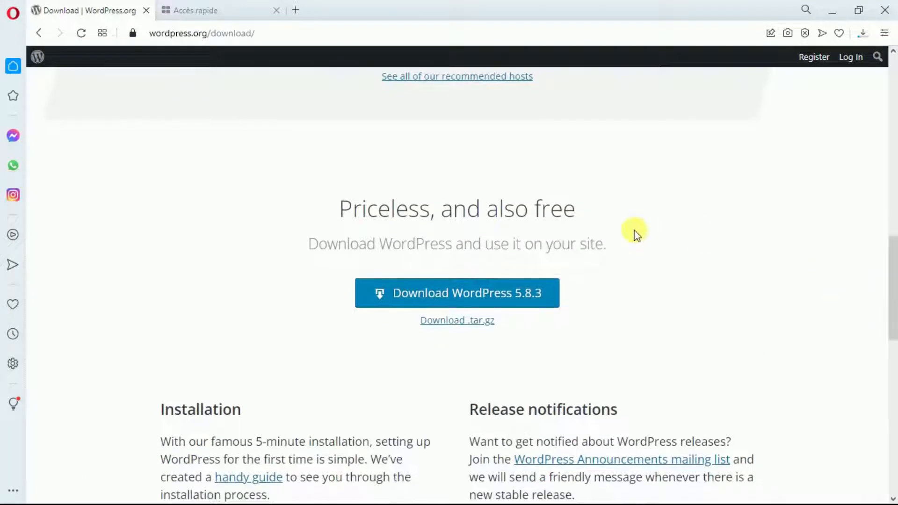
pyautogui.click(521, 294)
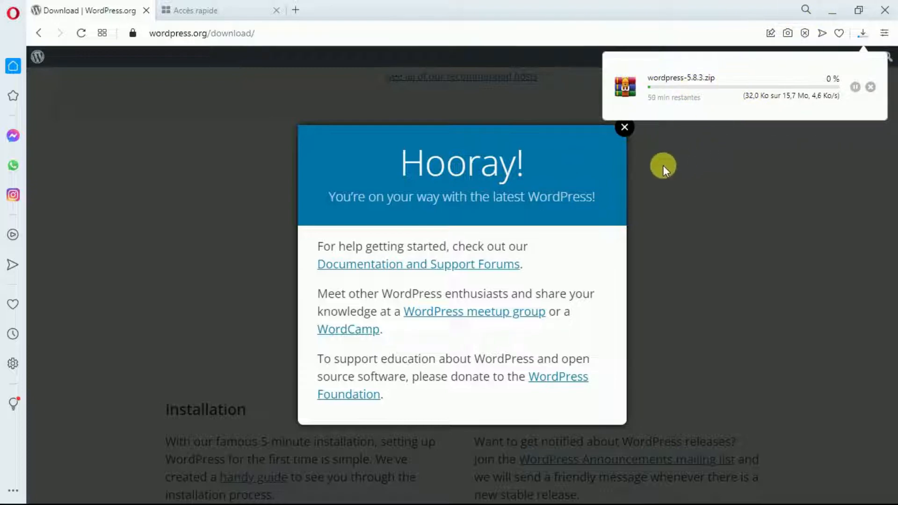
pyautogui.click(624, 128)
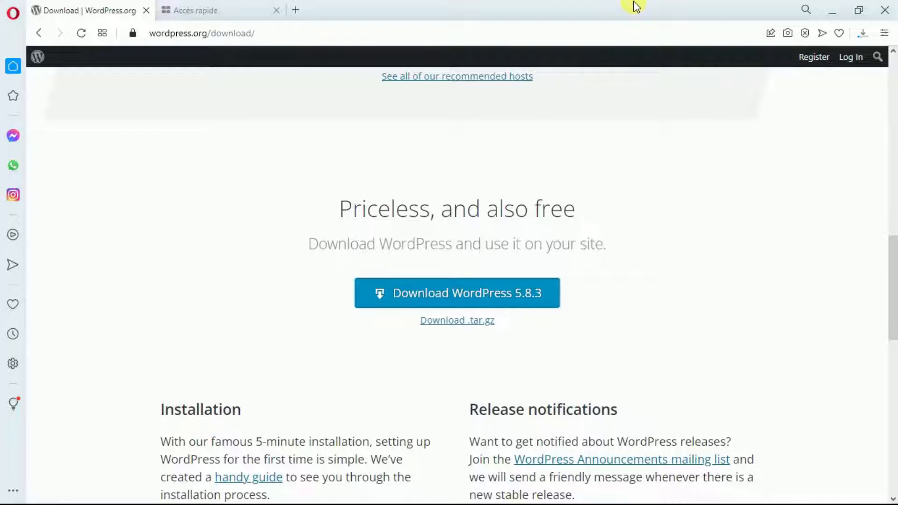
pyautogui.hotkey('ctrl', 'j')
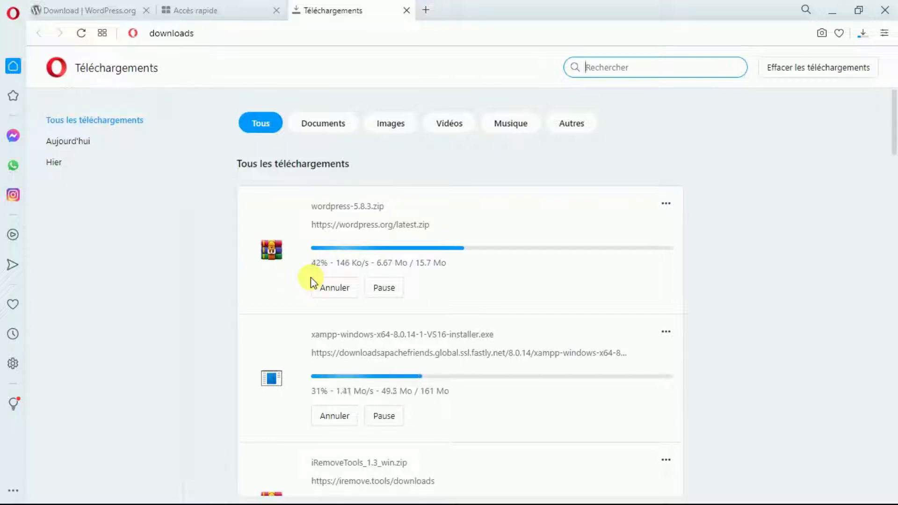
# Minimize Opera to show the Windows desktop.
pyautogui.click(837, 4)
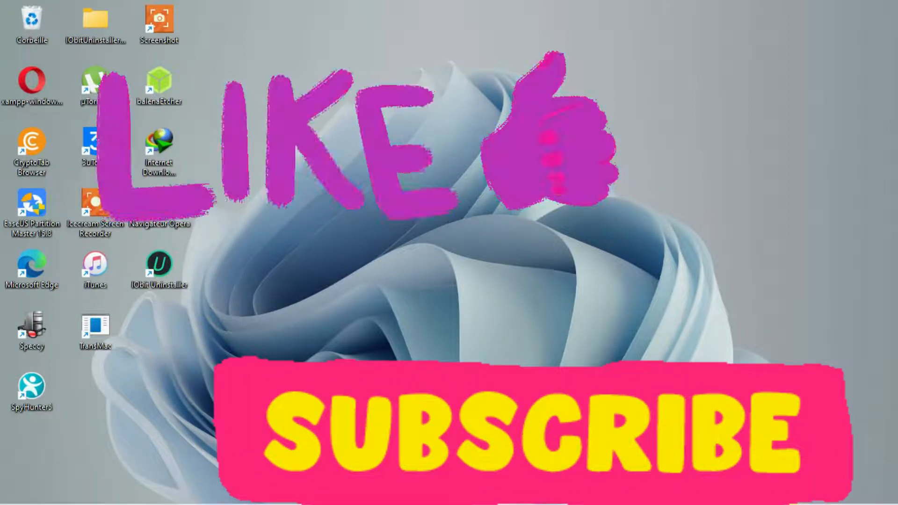
pyautogui.moveTo(783, 499)
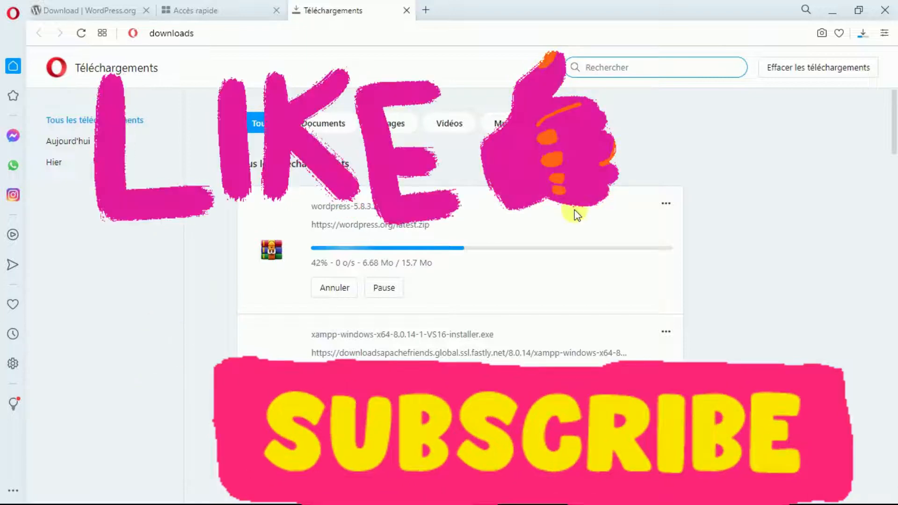
# Let wordpress-5.8.3.zip and the XAMPP installer finish downloading onto the desktop.
pyautogui.doubleClick(574, 210)
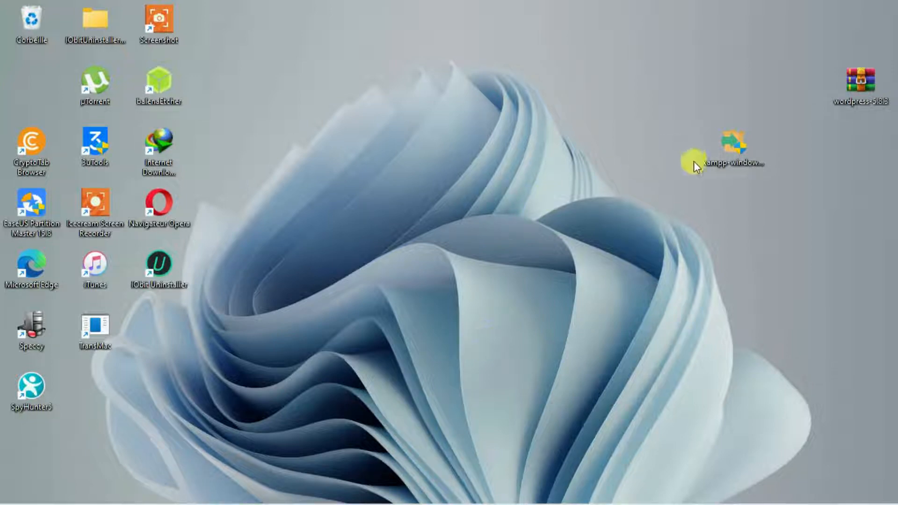
# Launch the XAMPP installer, allow it in UAC, and dismiss the Program Files warning.
pyautogui.doubleClick(721, 148)
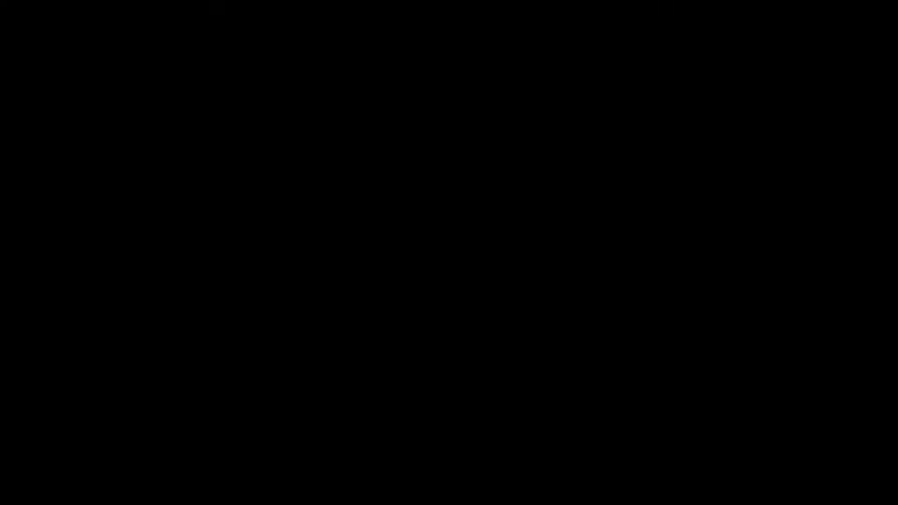
pyautogui.click(385, 342)
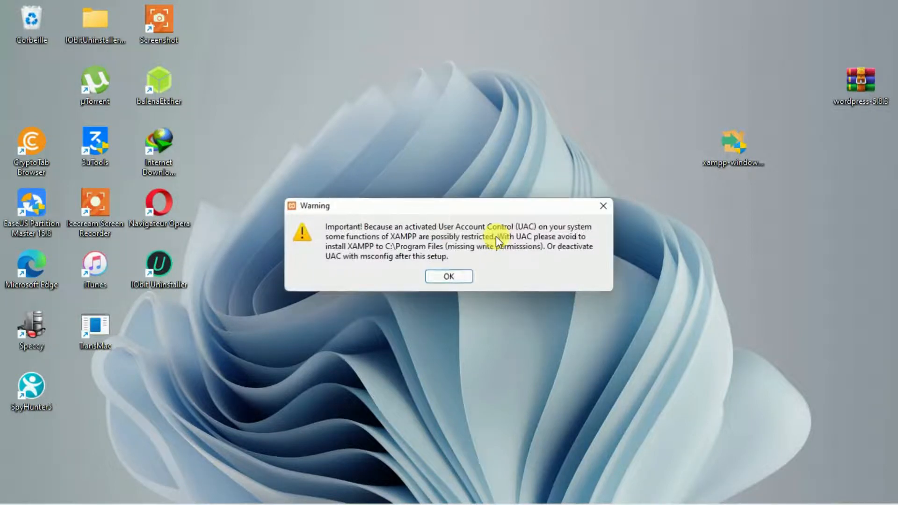
pyautogui.click(459, 280)
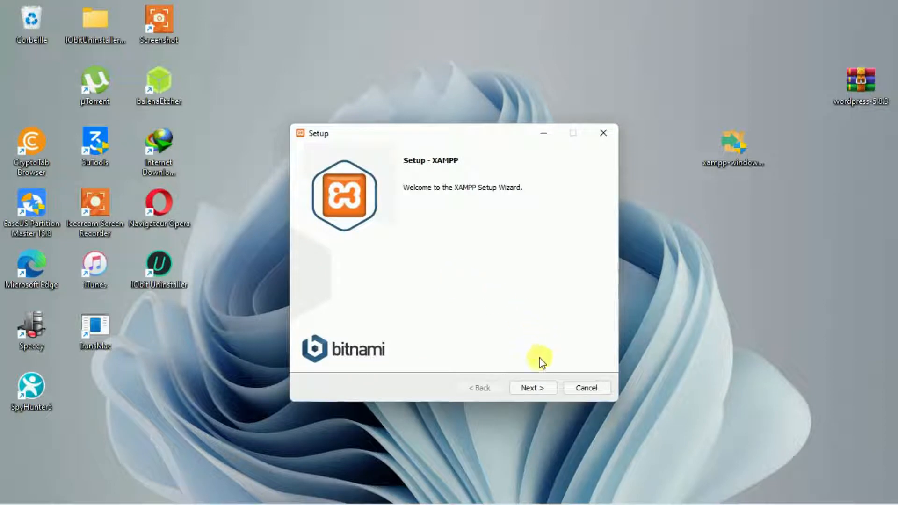
# Continue through setup keeping all components, C:\xampp, and English, skipping the Bitnami link.
pyautogui.click(531, 388)
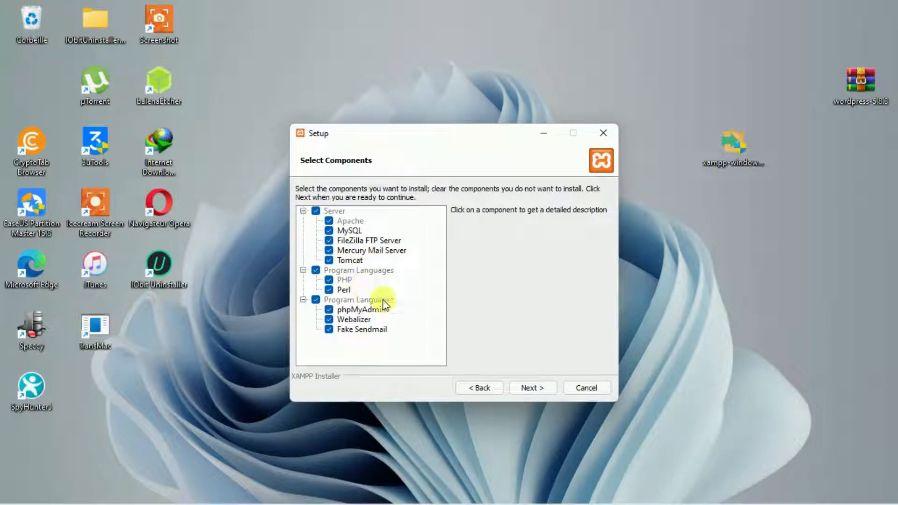
pyautogui.click(527, 391)
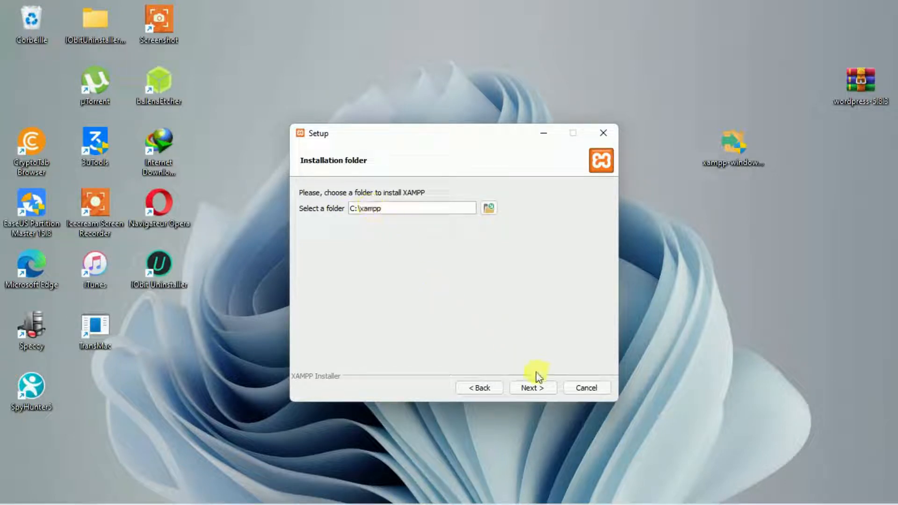
pyautogui.click(533, 387)
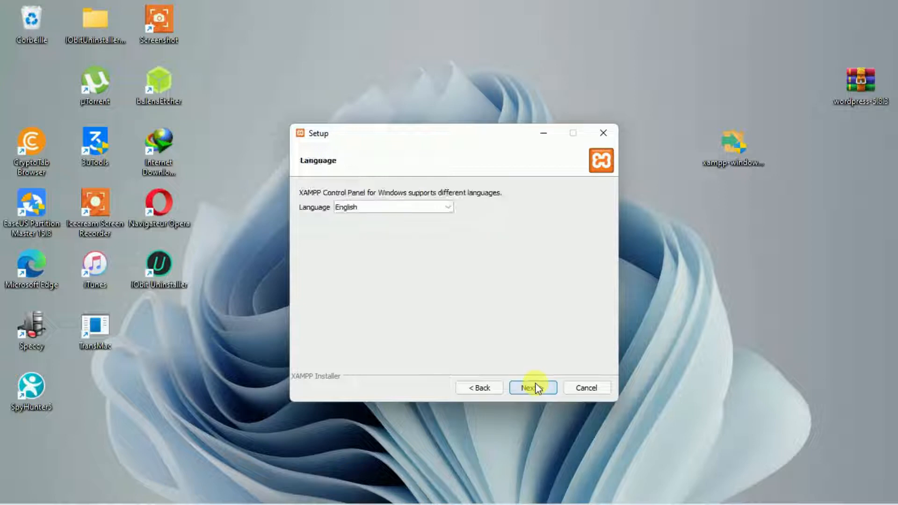
pyautogui.click(447, 208)
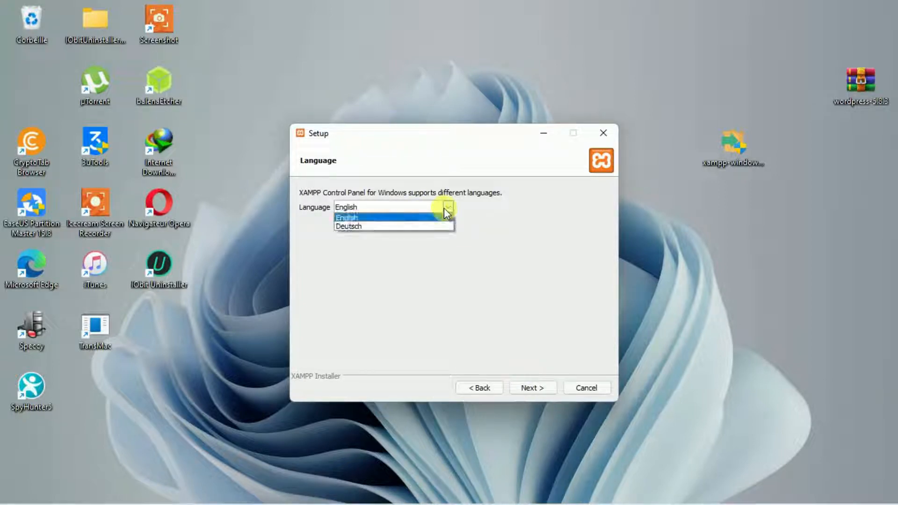
pyautogui.click(401, 218)
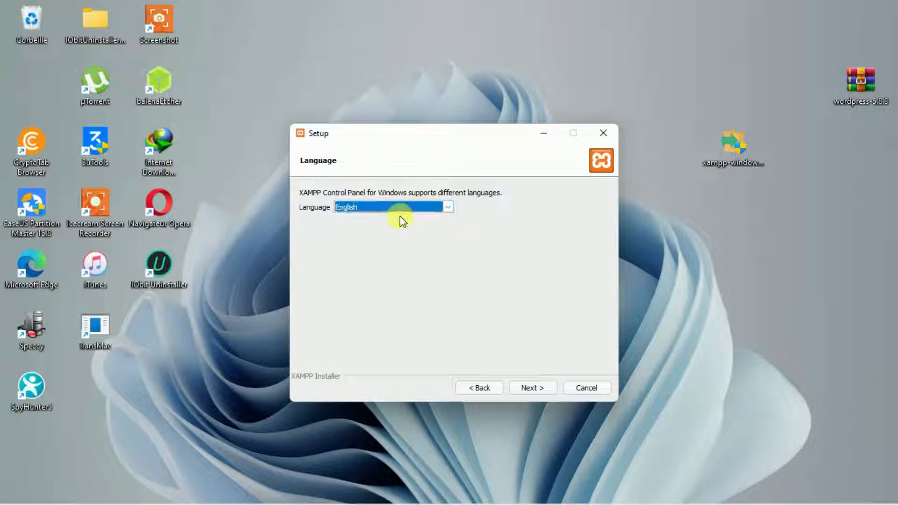
pyautogui.click(520, 392)
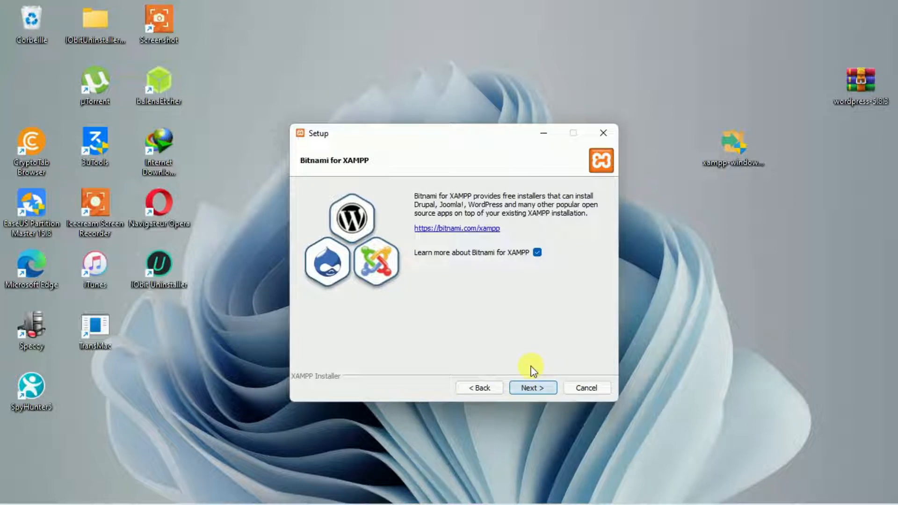
pyautogui.click(532, 386)
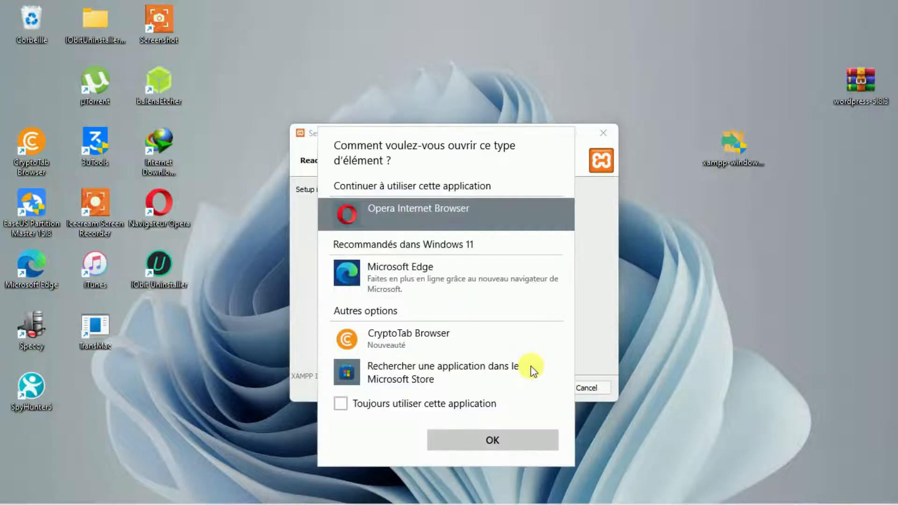
pyautogui.click(592, 299)
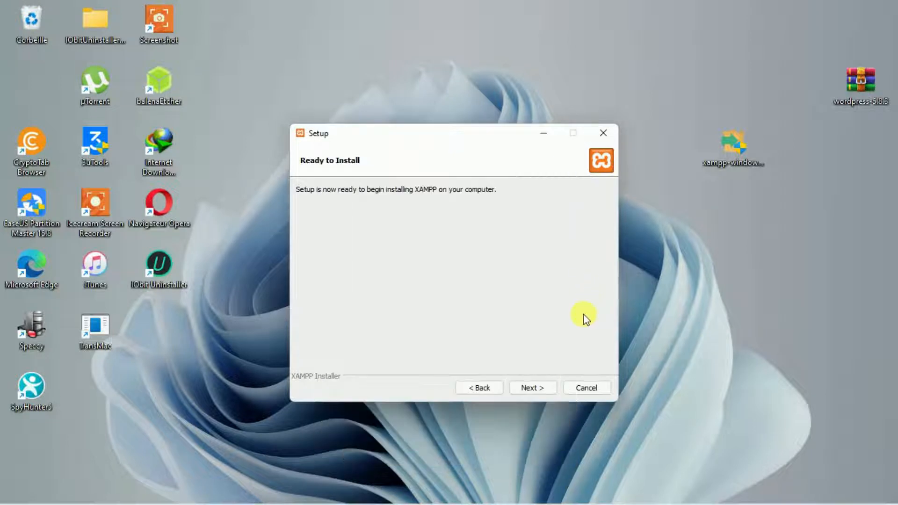
# Begin the XAMPP installation from the Ready to Install page and let files unpack.
pyautogui.click(533, 385)
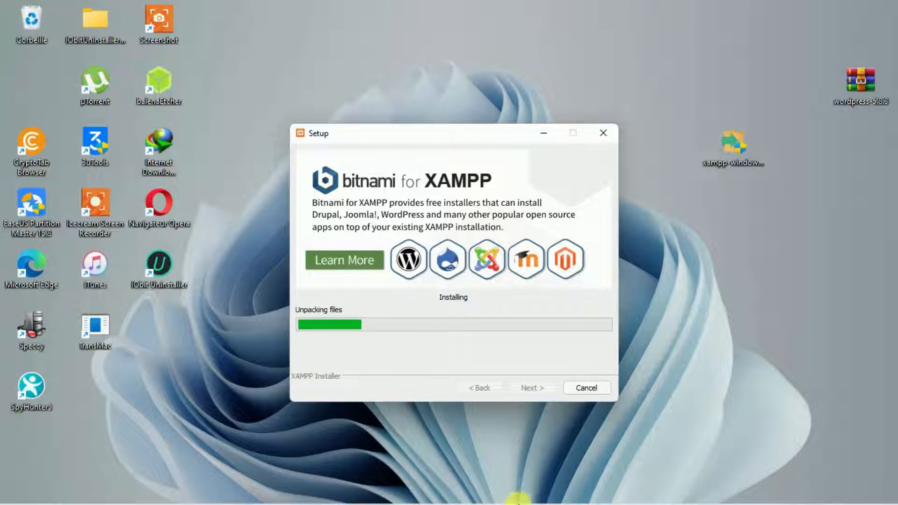
# Continue the XAMPP installer until the 'Completing the XAMPP Setup Wizard' page appears.
pyautogui.click(519, 450)
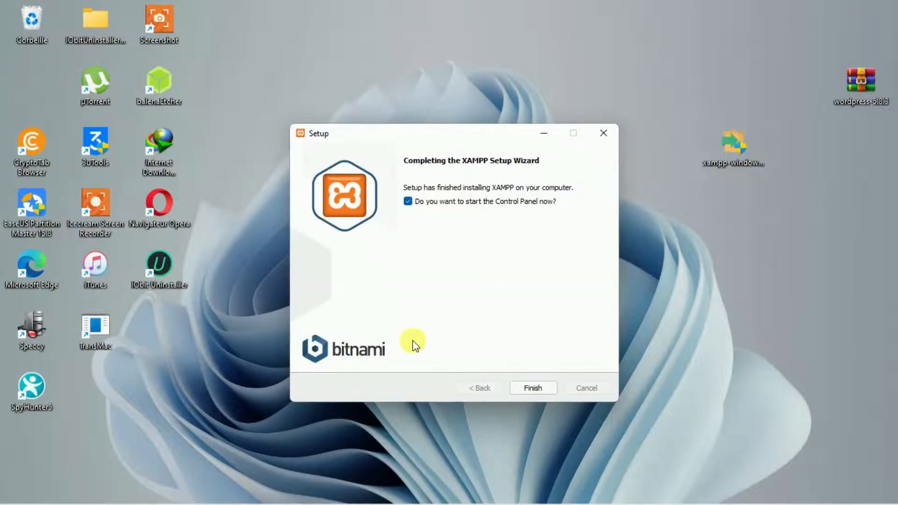
# Finish the XAMPP wizard without starting the Control Panel, then open the wordpress-5.8.3 archive.
pyautogui.click(407, 201)
pyautogui.click(549, 386)
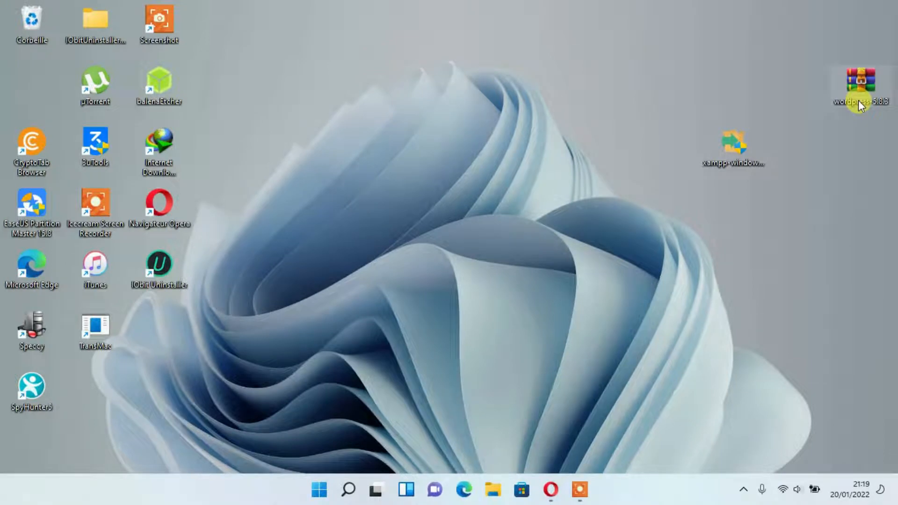
pyautogui.doubleClick(857, 100)
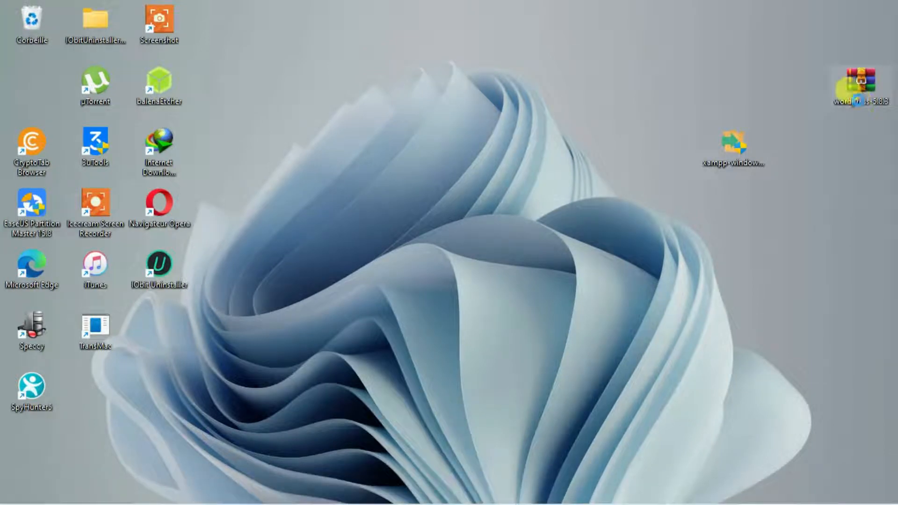
# Drag the wordpress folder out of wordpress-5.8.3.zip onto the desktop and close WinRAR.
pyautogui.click(412, 136)
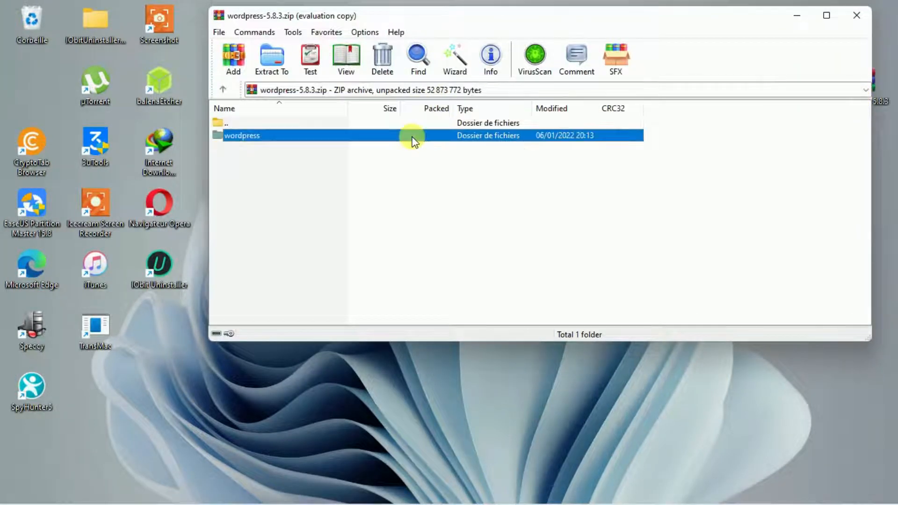
pyautogui.moveTo(412, 136); pyautogui.dragTo(841, 431)
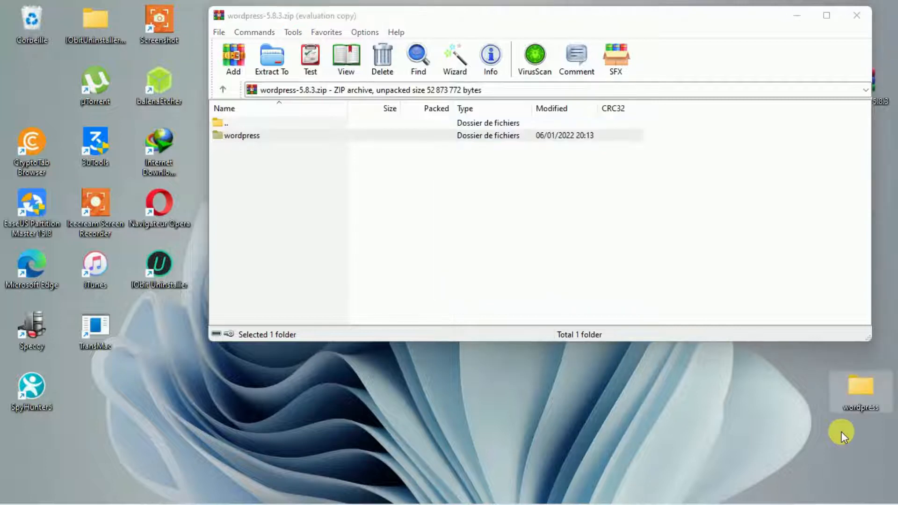
pyautogui.click(857, 17)
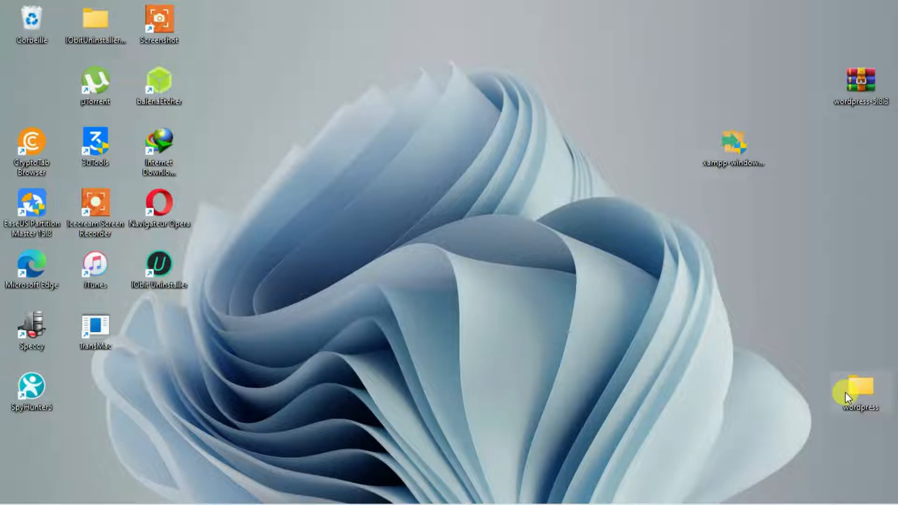
# Paste the copied wordpress folder into C:\xampp\htdocs in File Explorer.
pyautogui.moveTo(553, 486)
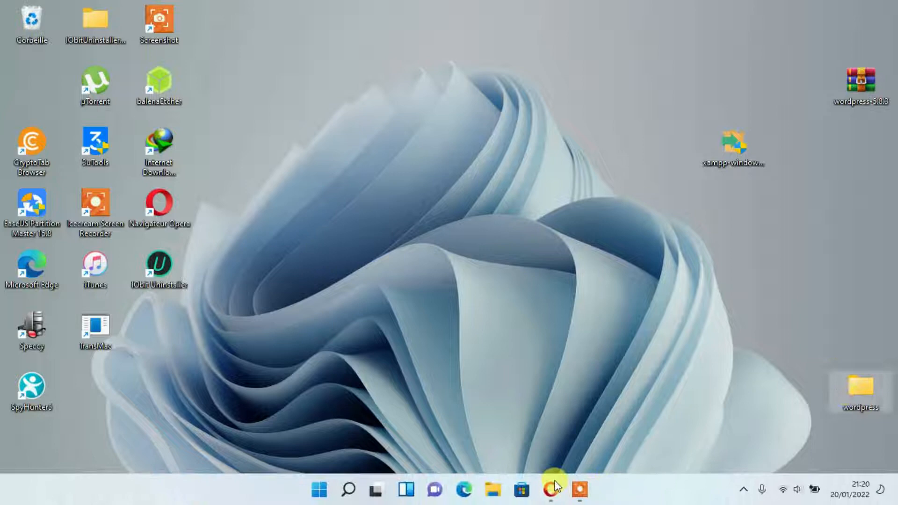
pyautogui.click(491, 491)
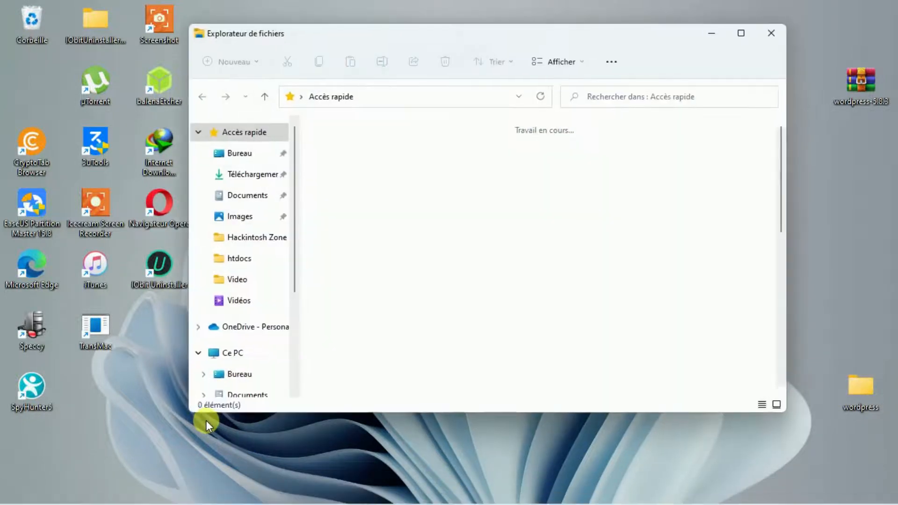
pyautogui.click(210, 353)
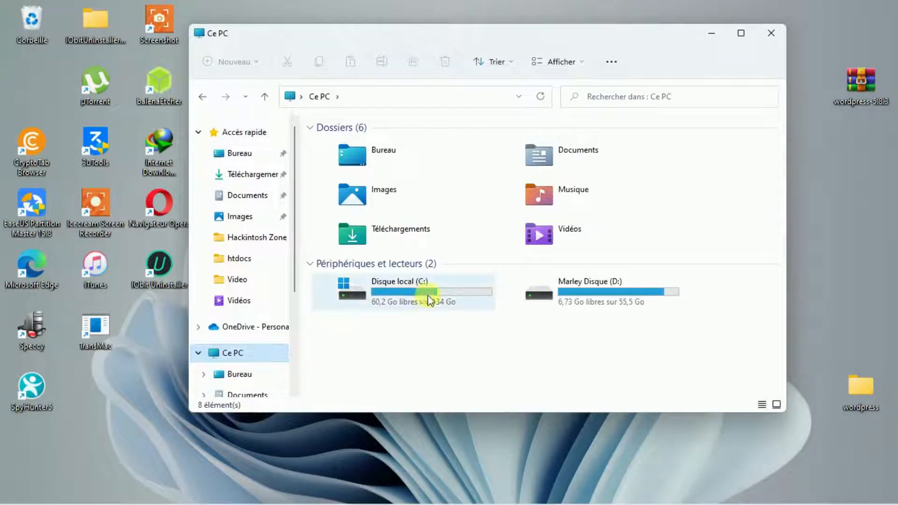
pyautogui.doubleClick(477, 300)
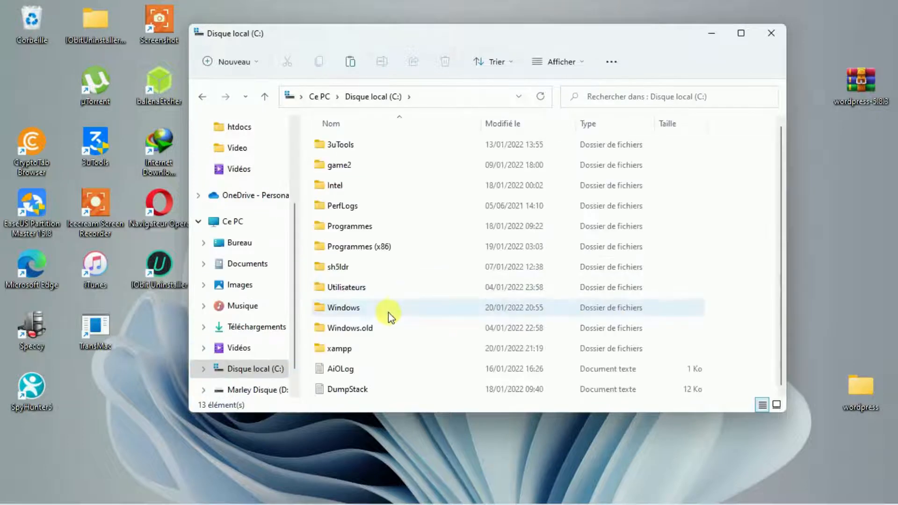
pyautogui.doubleClick(381, 347)
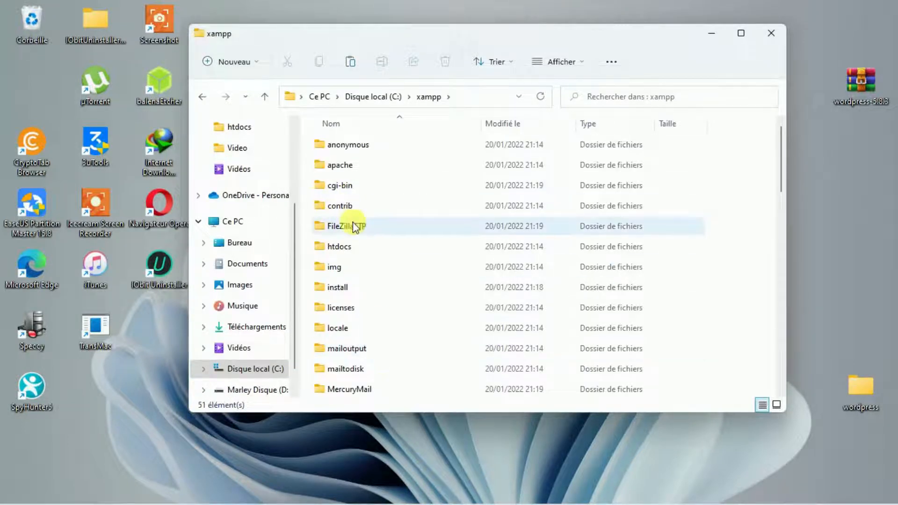
pyautogui.doubleClick(371, 247)
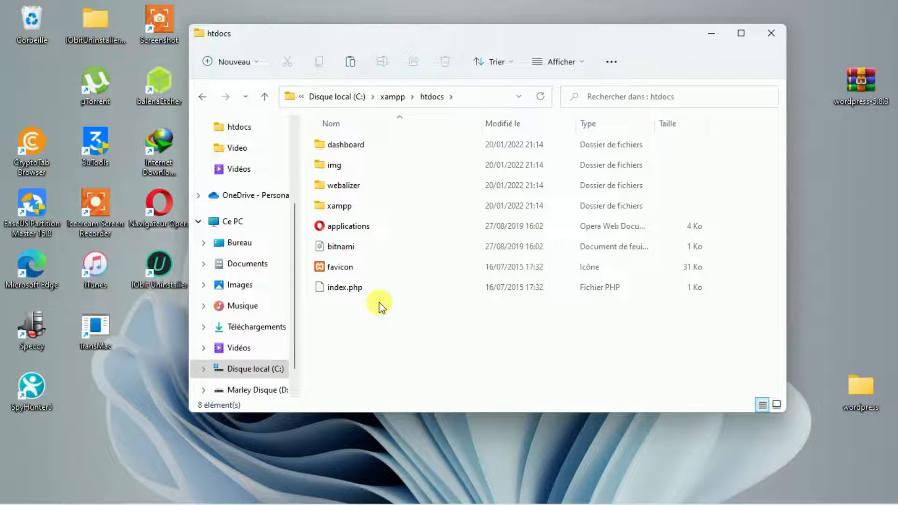
pyautogui.hotkey('ctrl', 'v')
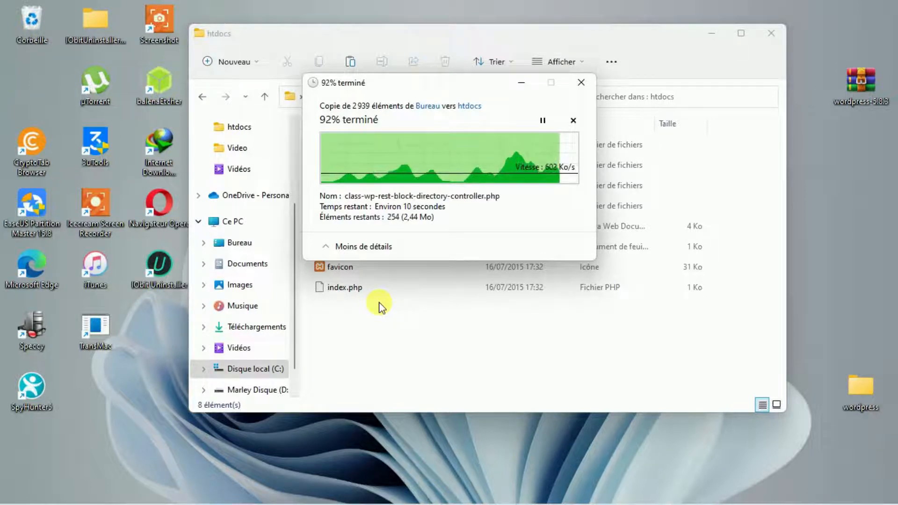
# Let the 2,939-item copy finish so the wordpress folder appears in htdocs.
pyautogui.moveTo(511, 501)
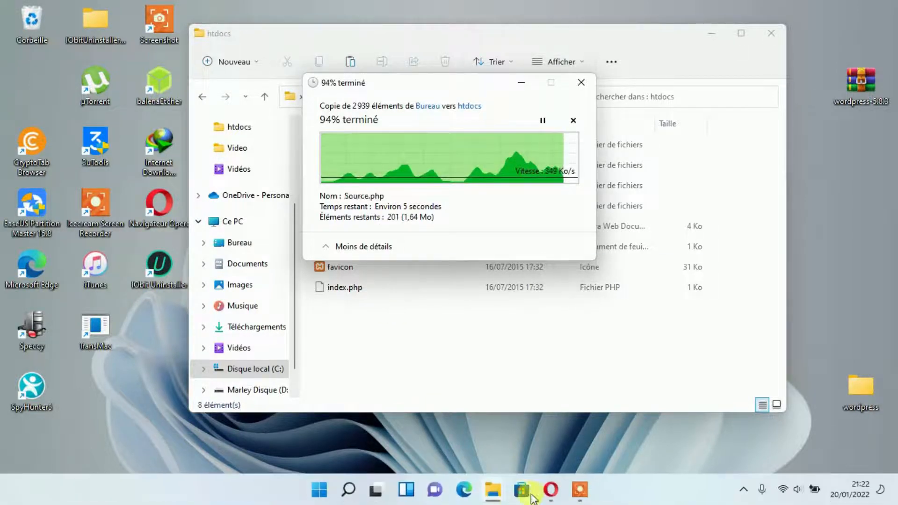
pyautogui.click(579, 500)
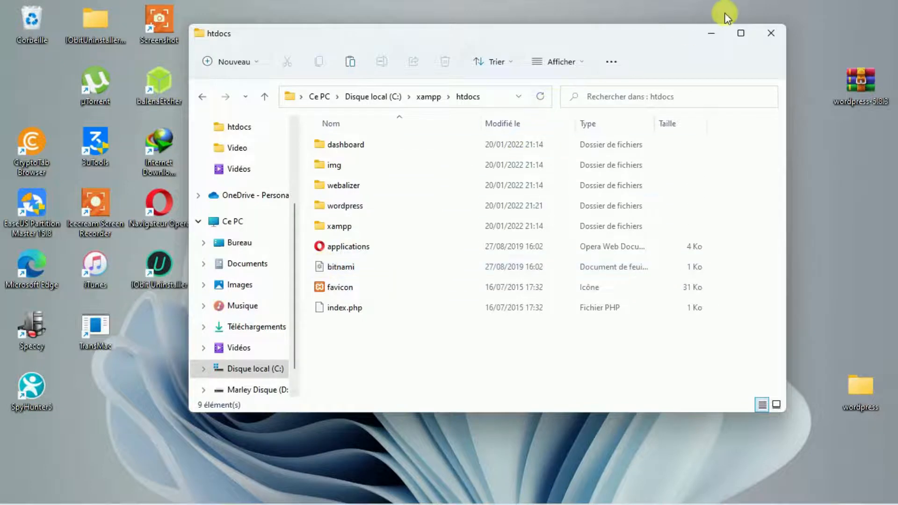
# Close the htdocs window and Opera's WordPress download tab, then minimize Opera.
pyautogui.click(770, 33)
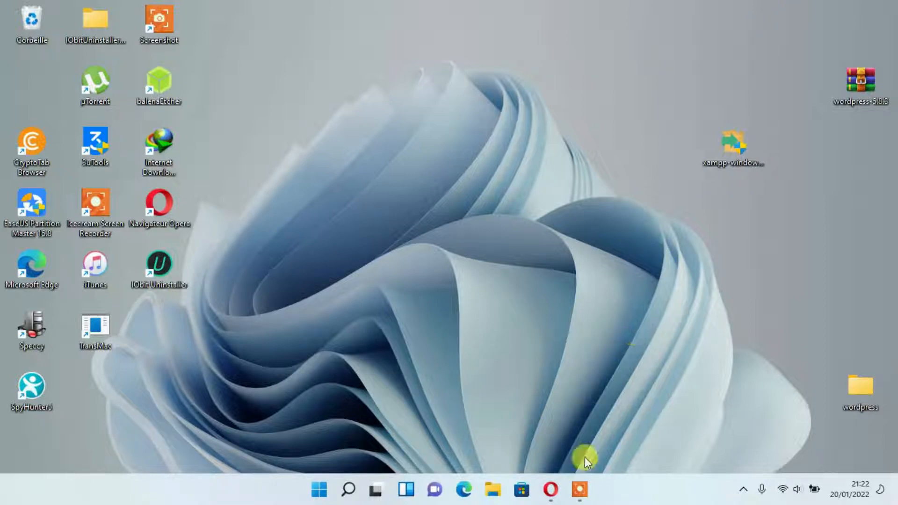
pyautogui.click(551, 489)
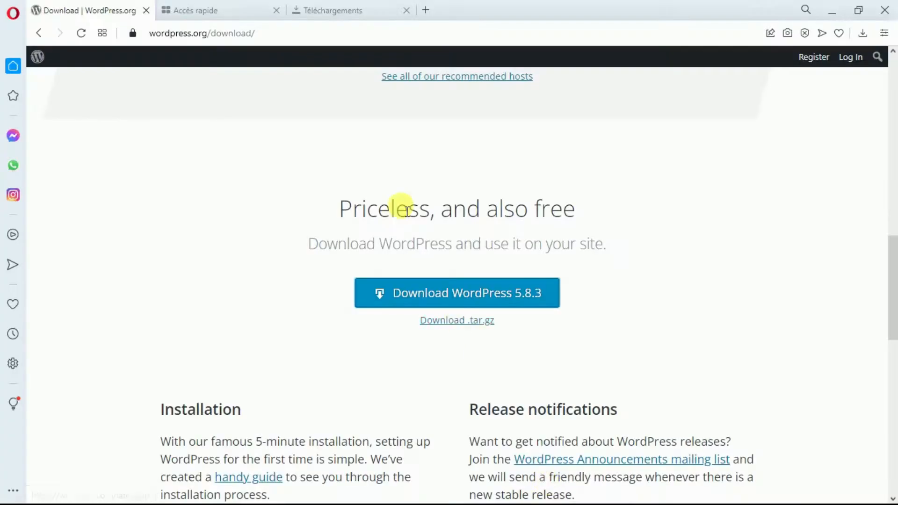
pyautogui.click(143, 12)
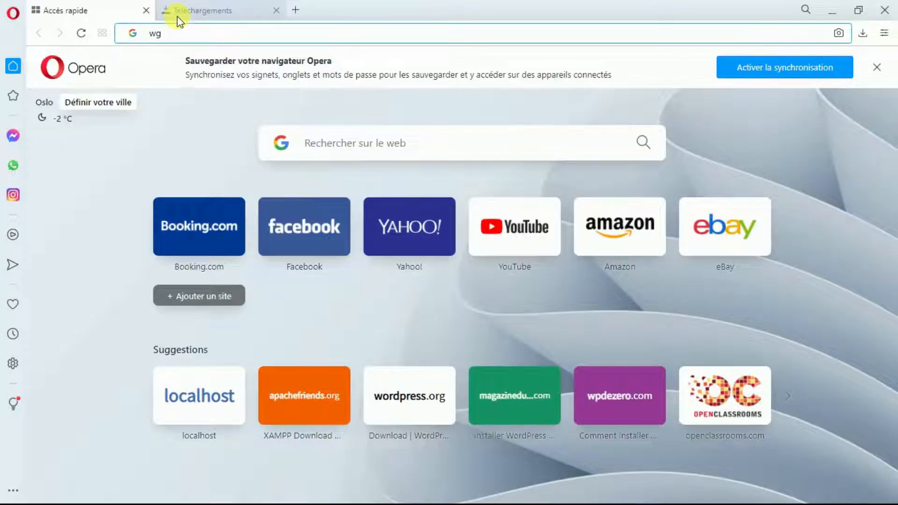
pyautogui.press('BackSpace')
pyautogui.press('BackSpace')
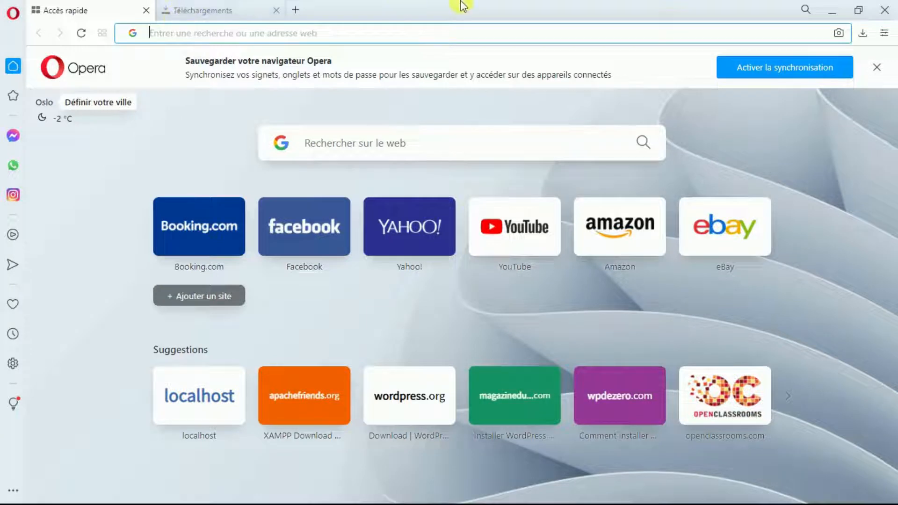
pyautogui.click(824, 4)
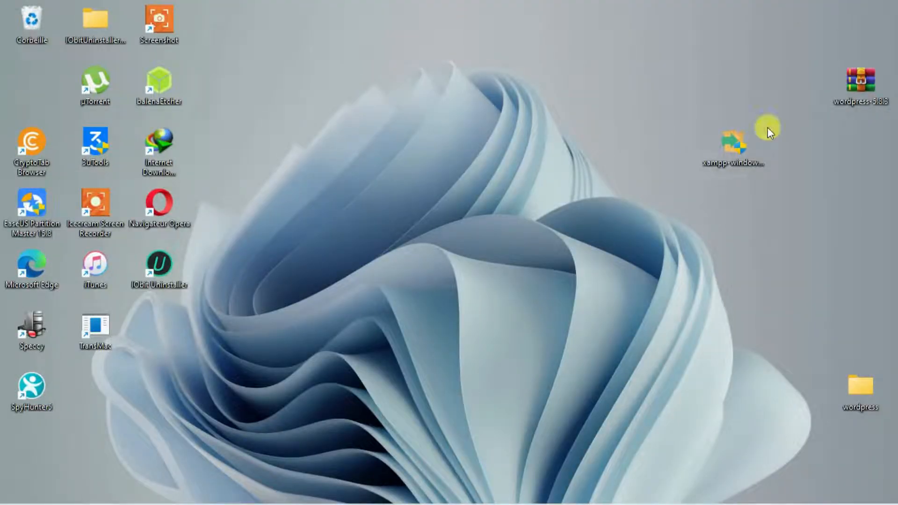
# Launch the XAMPP Control Panel as administrator from Windows search.
pyautogui.moveTo(380, 497)
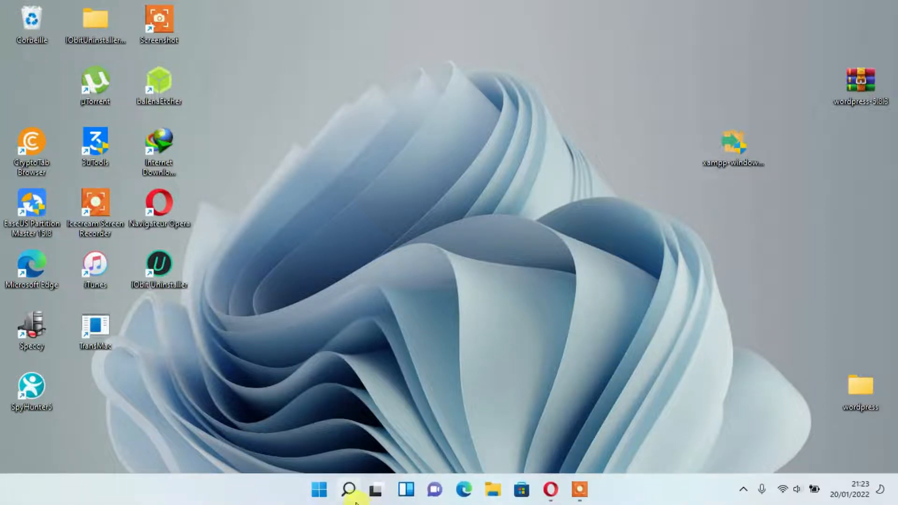
pyautogui.click(346, 491)
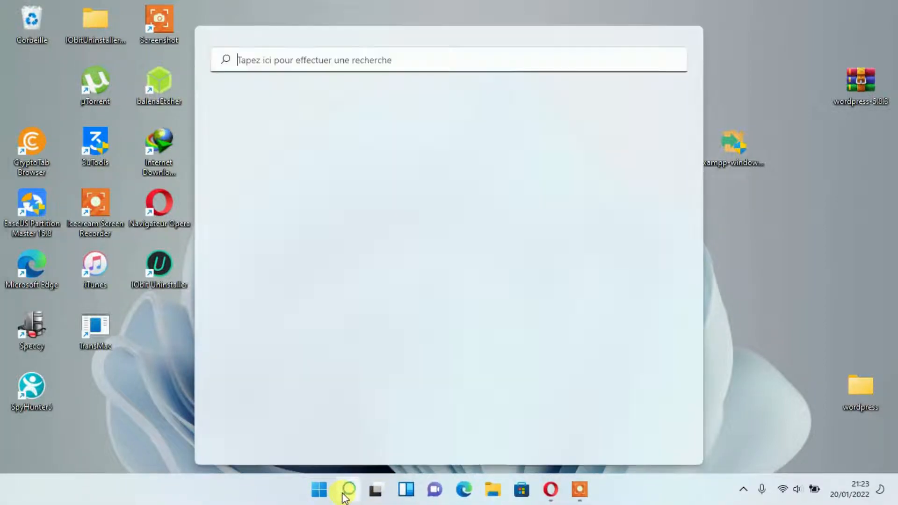
pyautogui.write('xa')
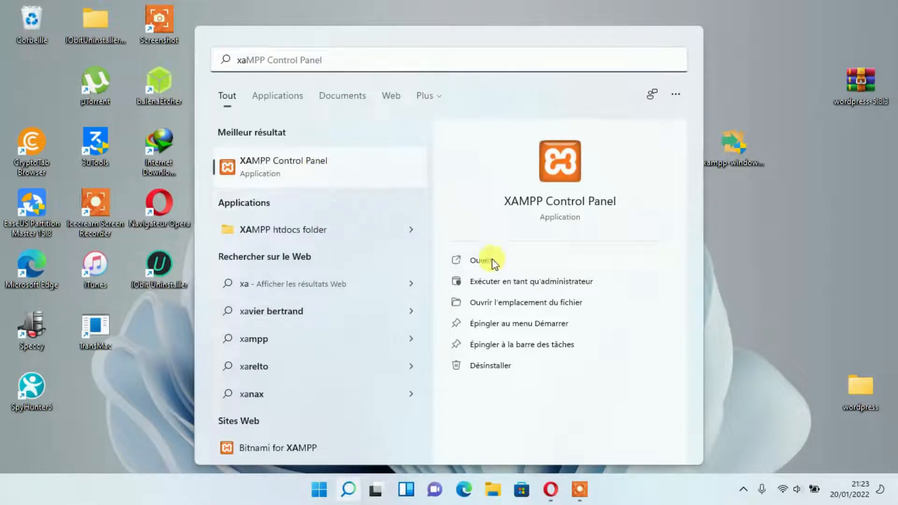
pyautogui.click(500, 280)
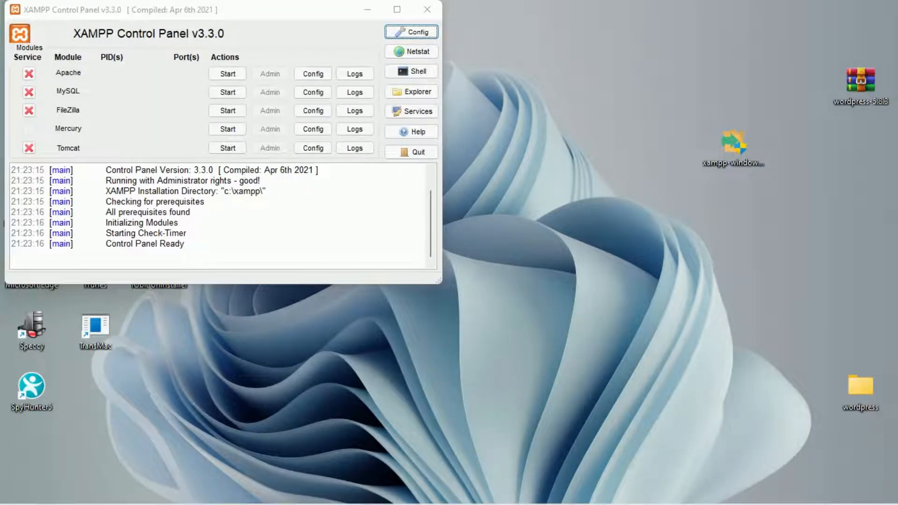
# Start the Apache and MySQL servers and open MySQL's Admin page in the browser.
pyautogui.moveTo(197, 10); pyautogui.dragTo(335, 72)
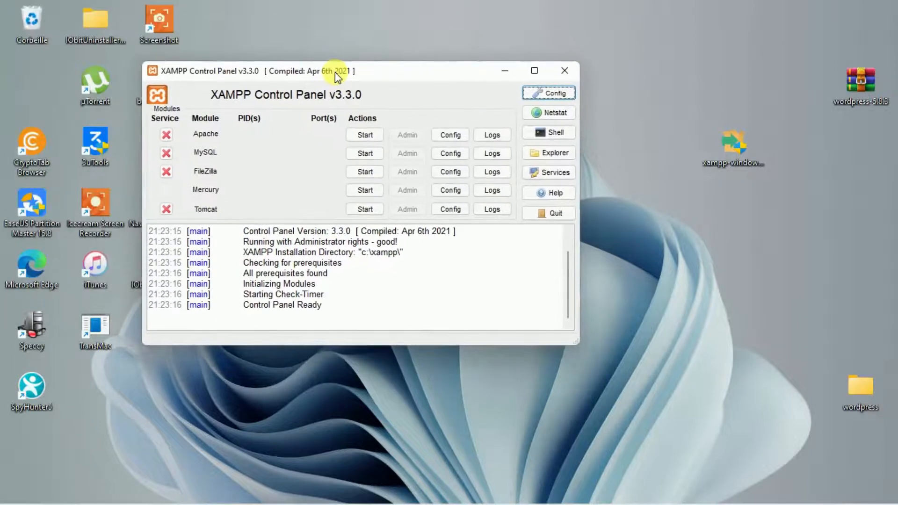
pyautogui.click(377, 138)
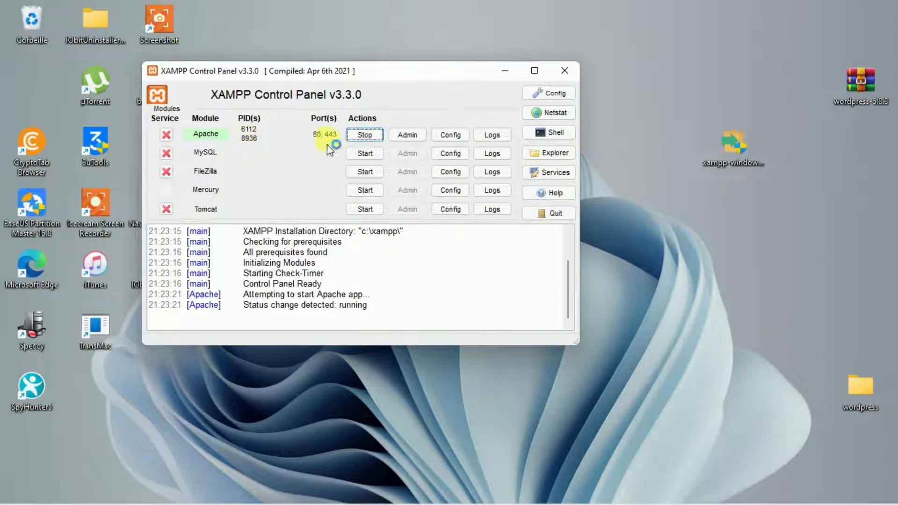
pyautogui.click(374, 153)
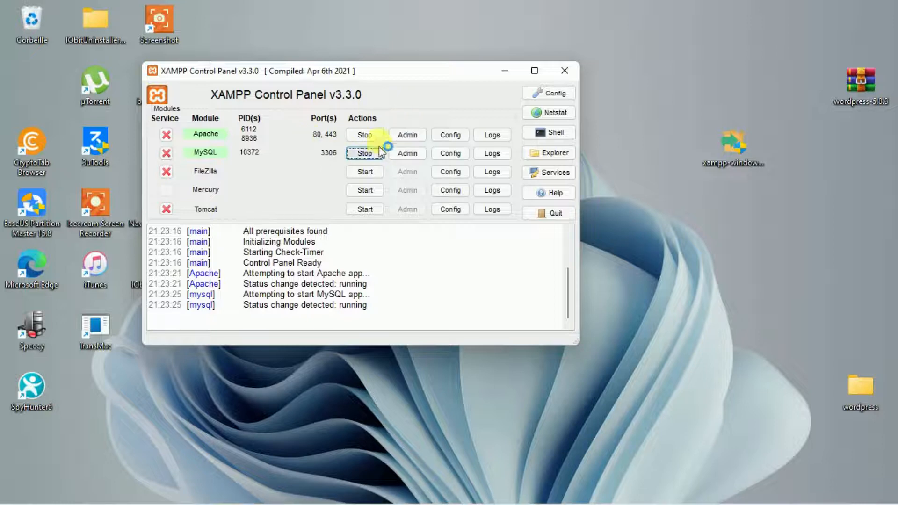
pyautogui.click(423, 153)
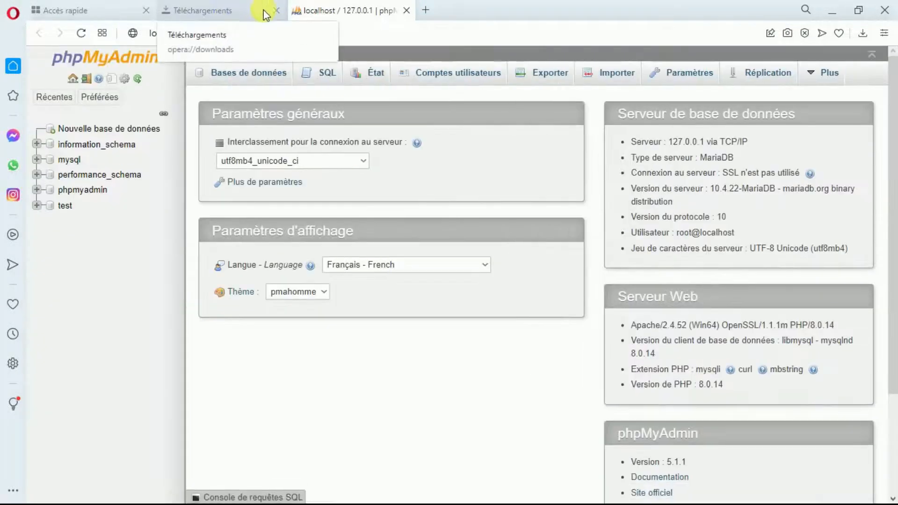
# Close the Téléchargements and Accès rapide tabs and open phpMyAdmin's 'Nouvelle base de données' page.
pyautogui.click(275, 11)
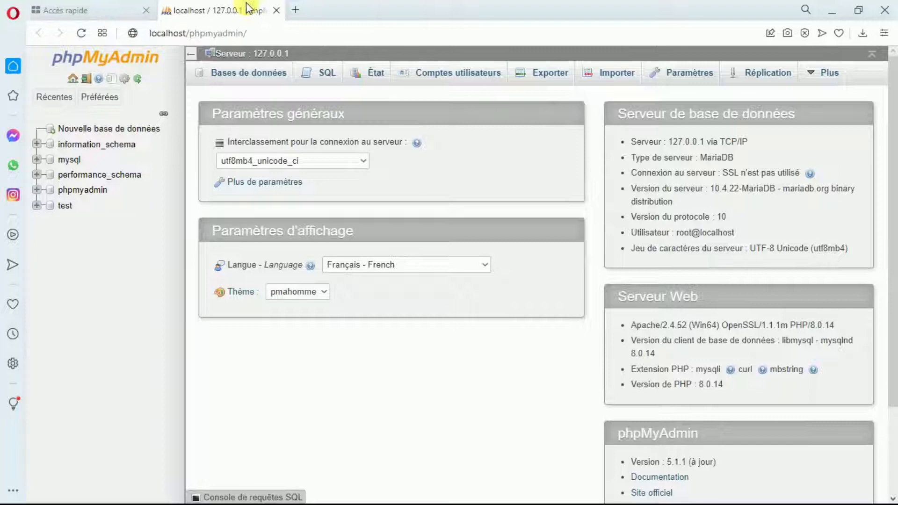
pyautogui.click(145, 11)
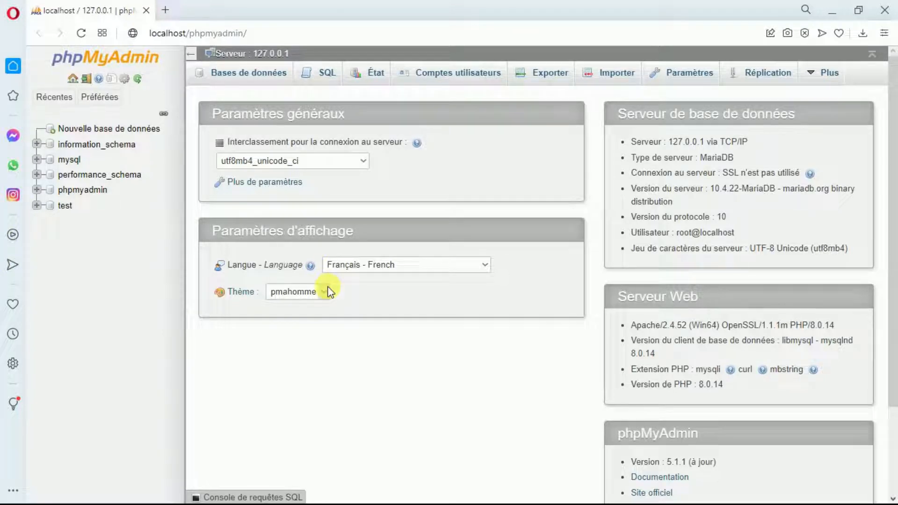
pyautogui.click(136, 136)
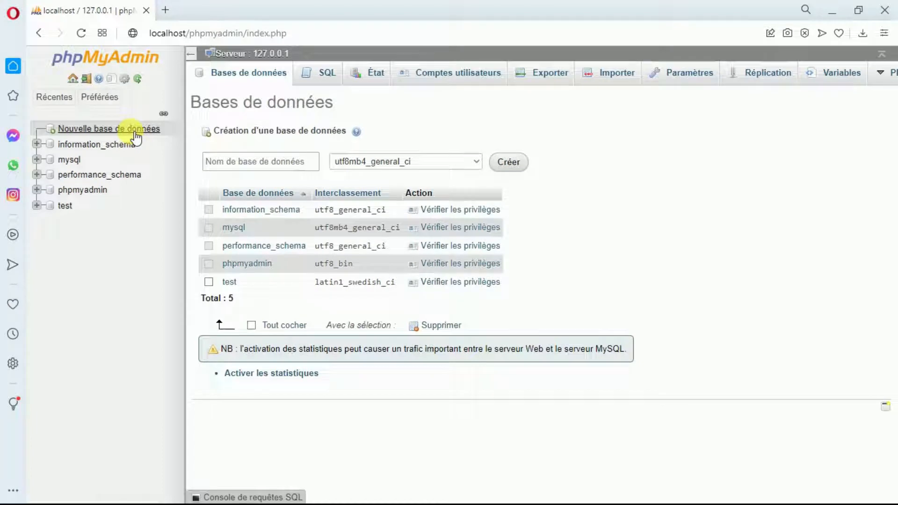
# Create an empty database named 'wordpress' in phpMyAdmin.
pyautogui.click(262, 158)
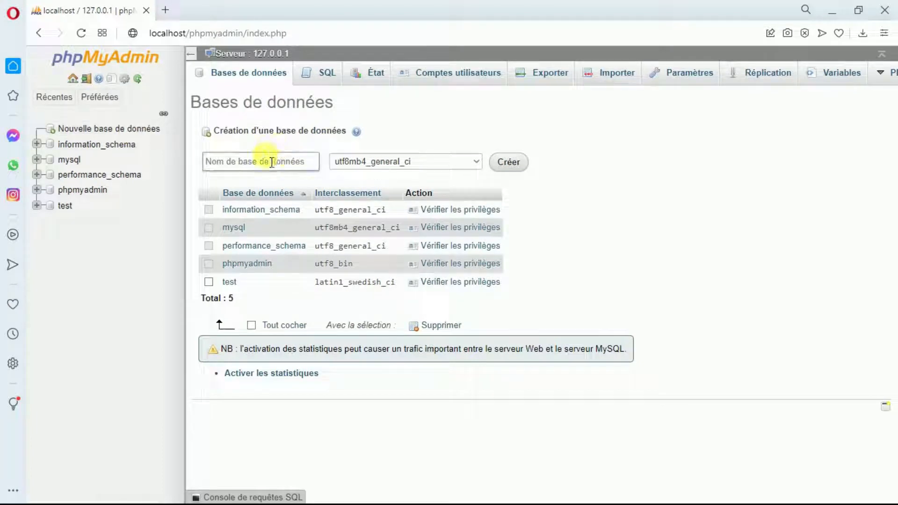
pyautogui.write('w')
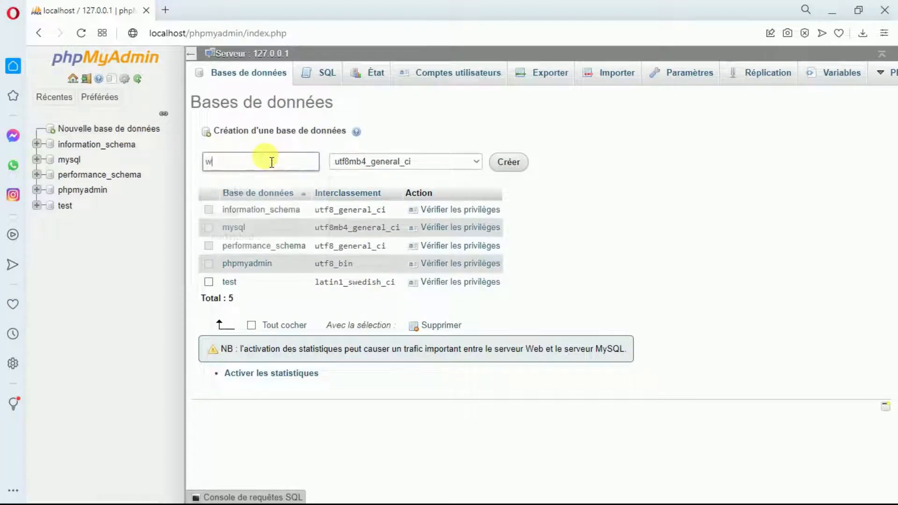
pyautogui.write('o')
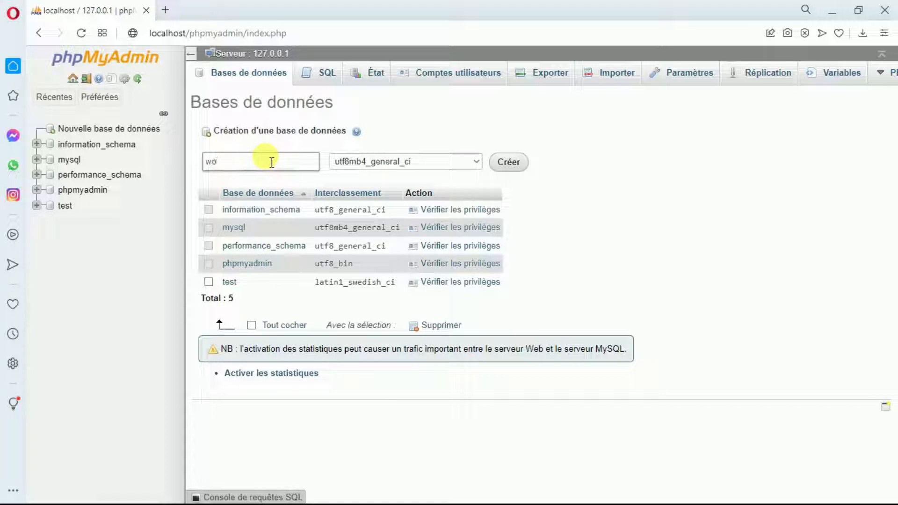
pyautogui.write('rdpress')
pyautogui.click(498, 163)
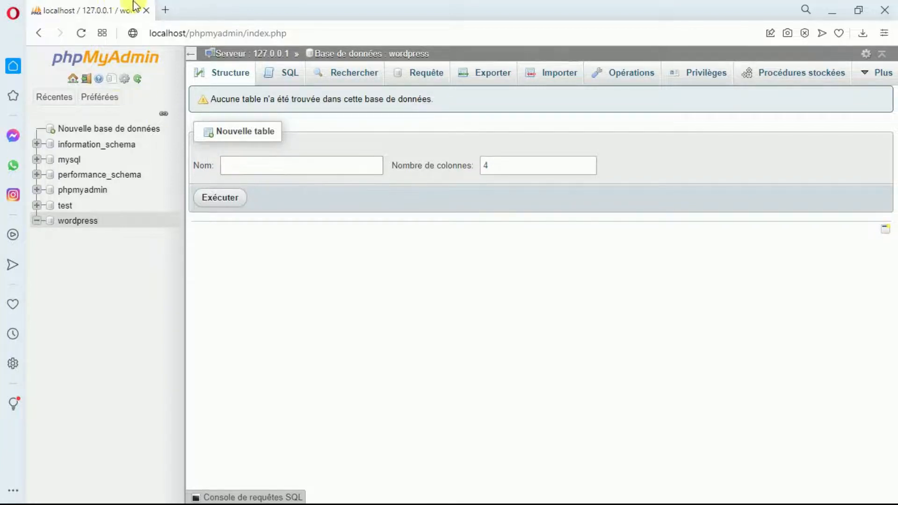
# Open the XAMPP dashboard at localhost in a new Opera tab.
pyautogui.click(167, 9)
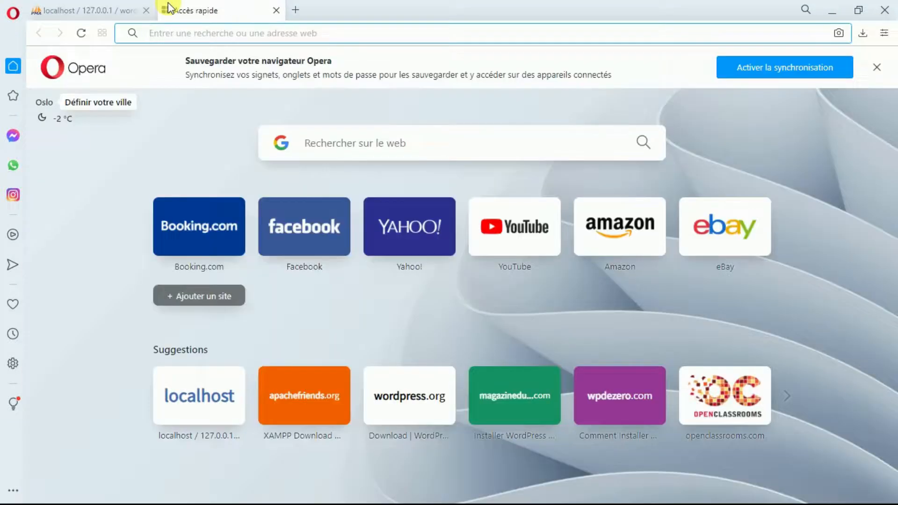
pyautogui.write('lo')
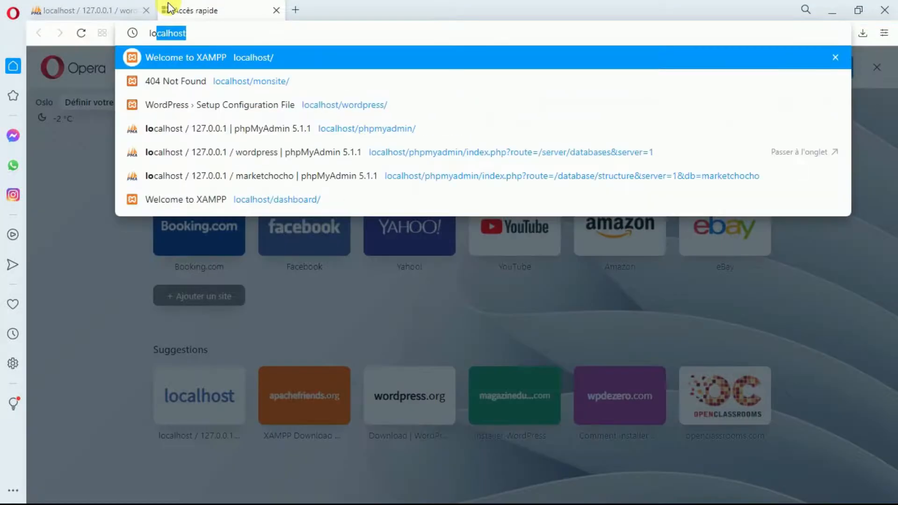
pyautogui.write('ca')
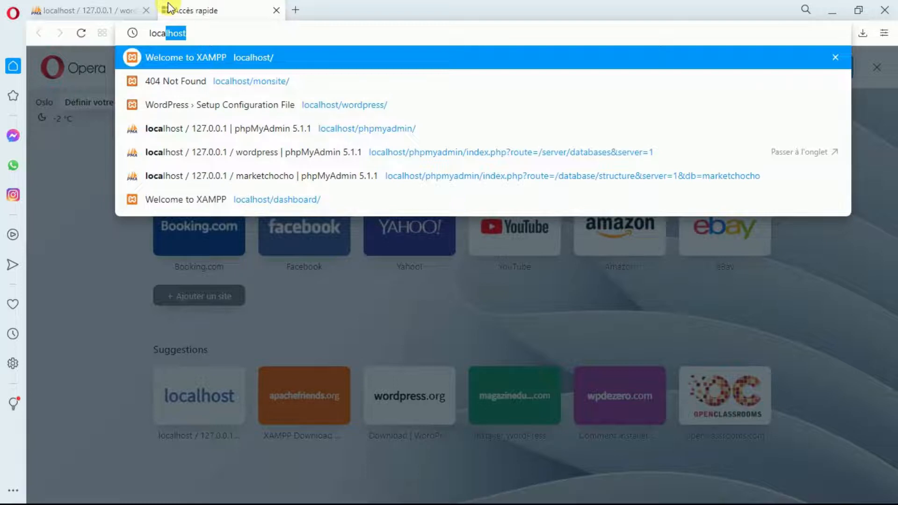
pyautogui.press('Right')
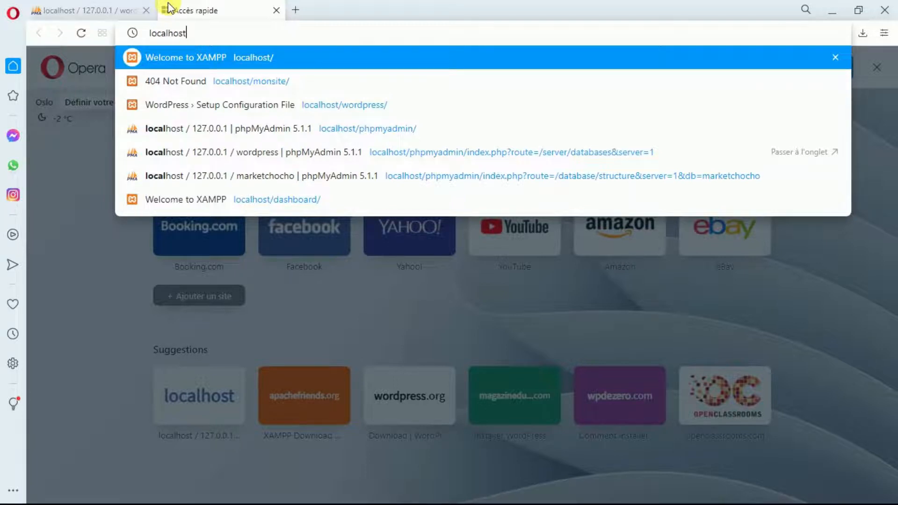
pyautogui.write('/')
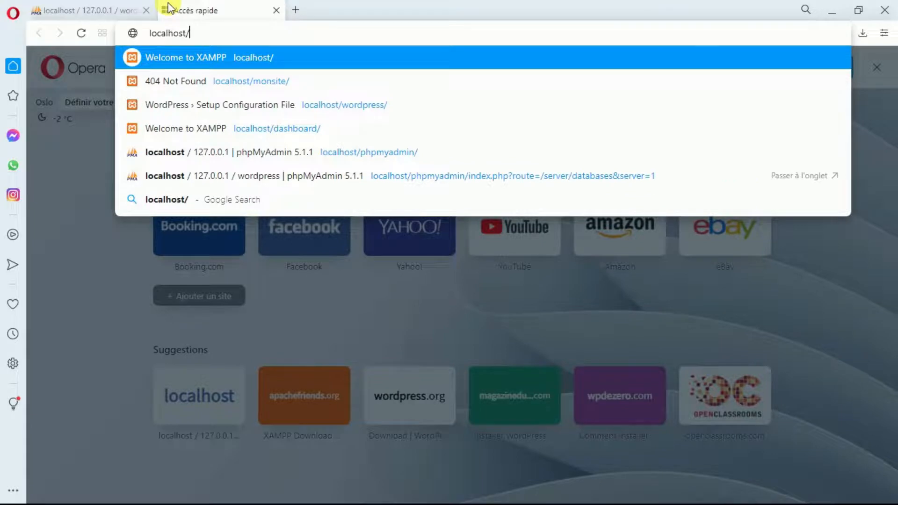
pyautogui.click(212, 135)
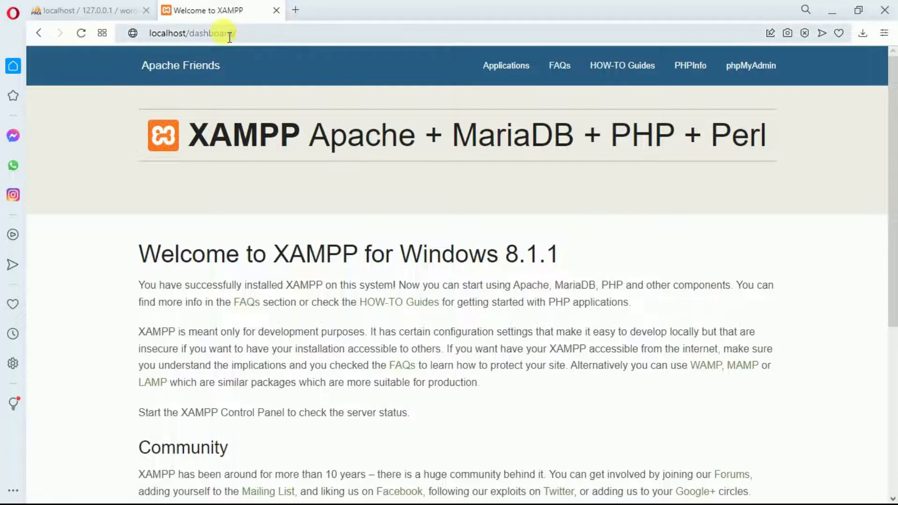
# Change the address to localhost/wordpress/ to load the WordPress setup page.
pyautogui.click(269, 41)
pyautogui.click(269, 40)
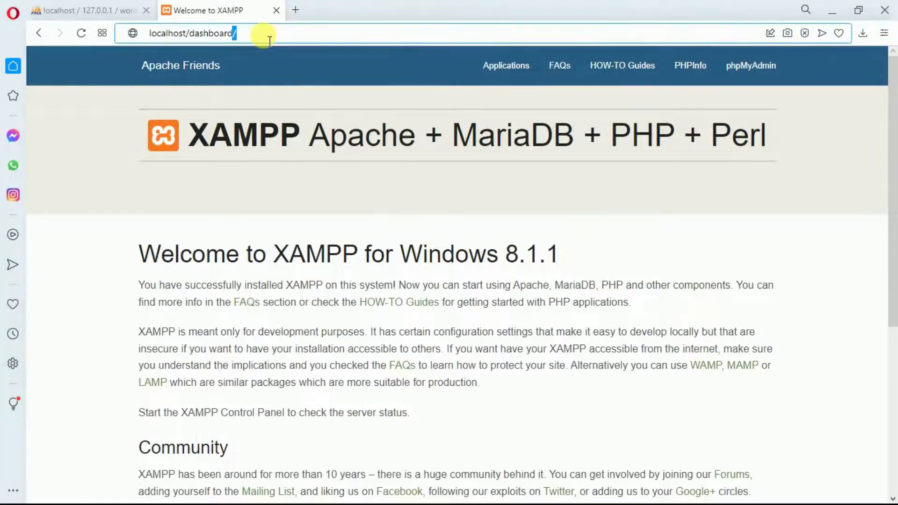
pyautogui.press('BackSpace')
pyautogui.press('BackSpace')
pyautogui.press('BackSpace')
pyautogui.press('BackSpace')
pyautogui.press('BackSpace')
pyautogui.press('BackSpace')
pyautogui.press('BackSpace')
pyautogui.press('BackSpace')
pyautogui.press('BackSpace')
pyautogui.press('BackSpace')
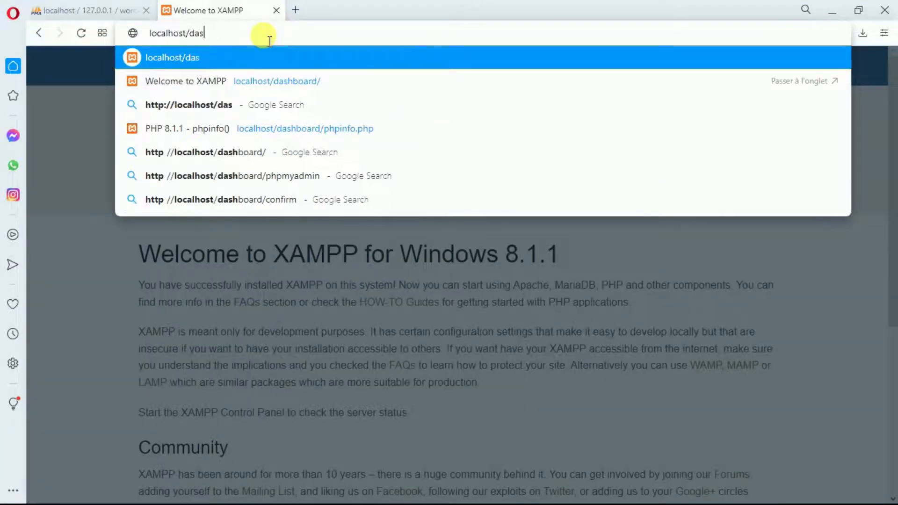
pyautogui.write('w')
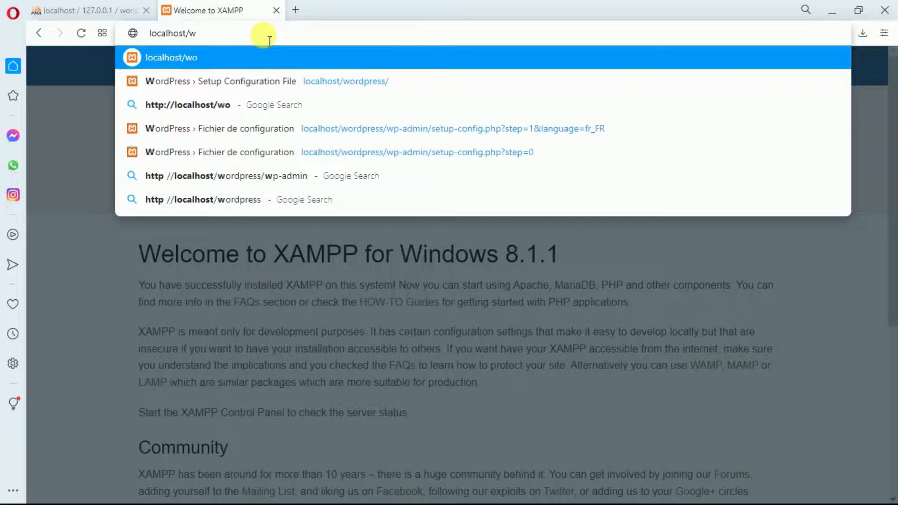
pyautogui.write('ordpr')
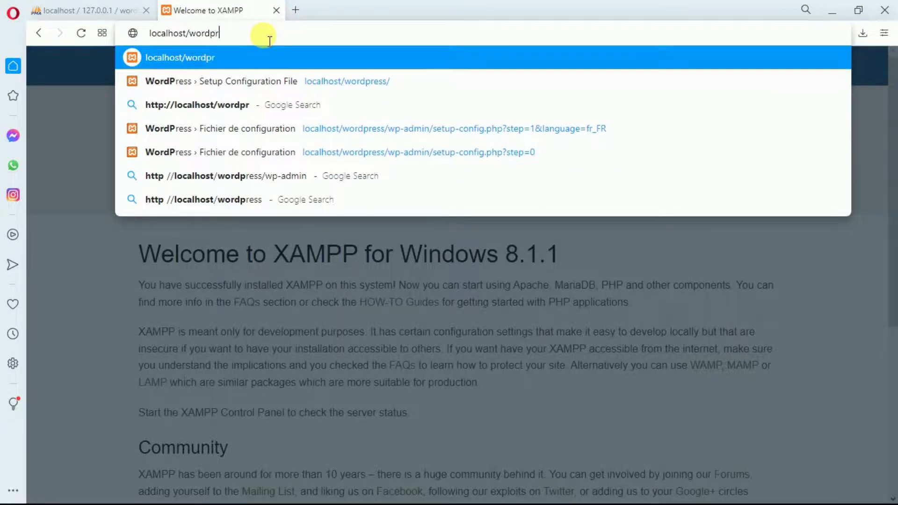
pyautogui.write('ess')
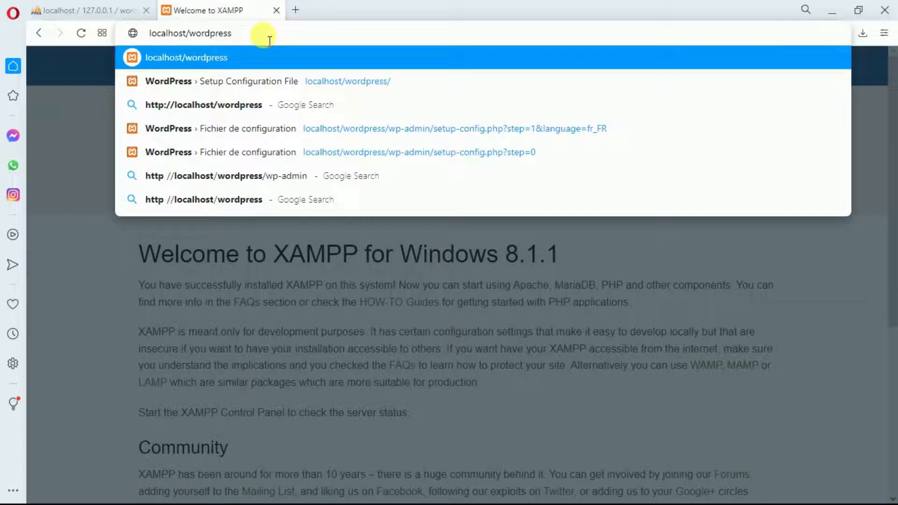
pyautogui.write('/')
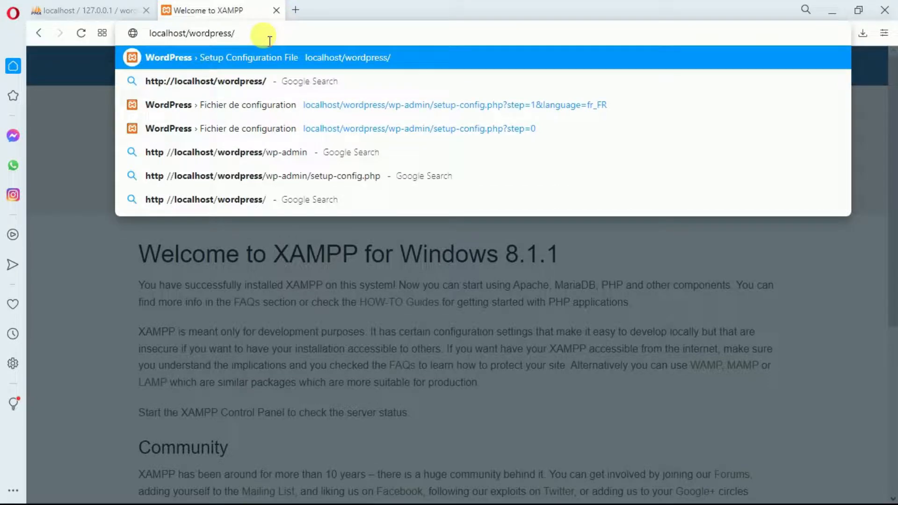
pyautogui.press('Return')
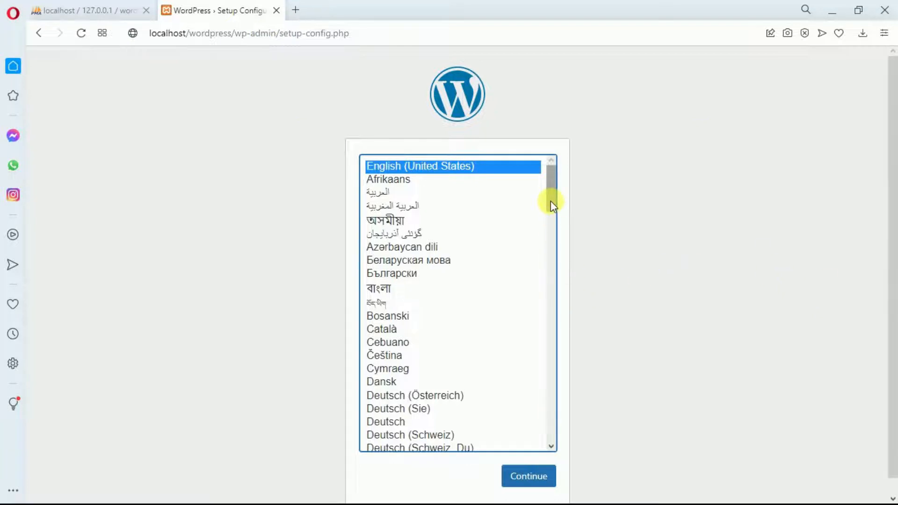
# Try Français, then revert to English (United States) as the setup language and continue to the welcome page.
pyautogui.moveTo(550, 201); pyautogui.dragTo(533, 307)
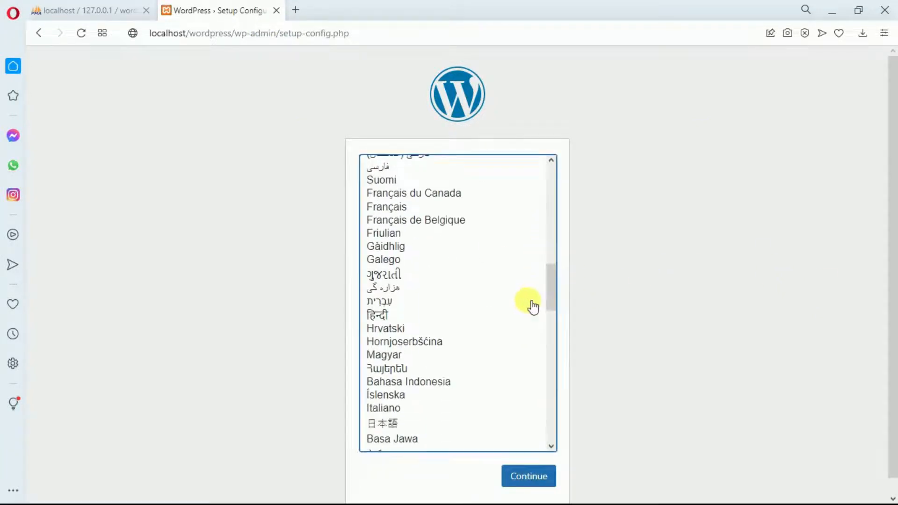
pyautogui.click(380, 206)
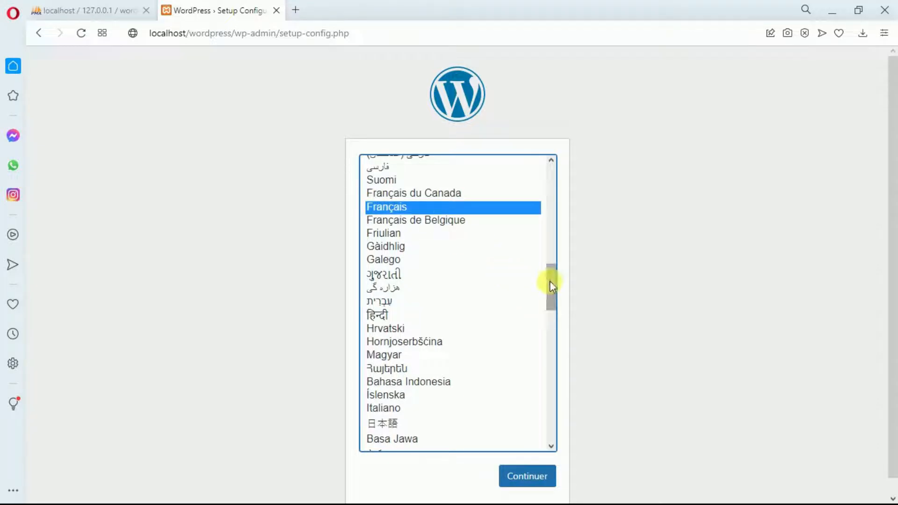
pyautogui.moveTo(550, 285); pyautogui.dragTo(534, 171)
pyautogui.click(445, 169)
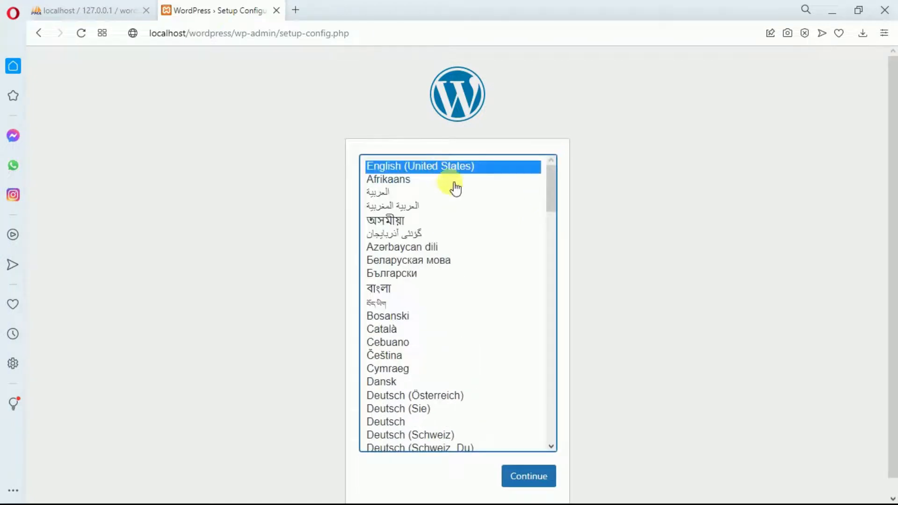
pyautogui.click(546, 482)
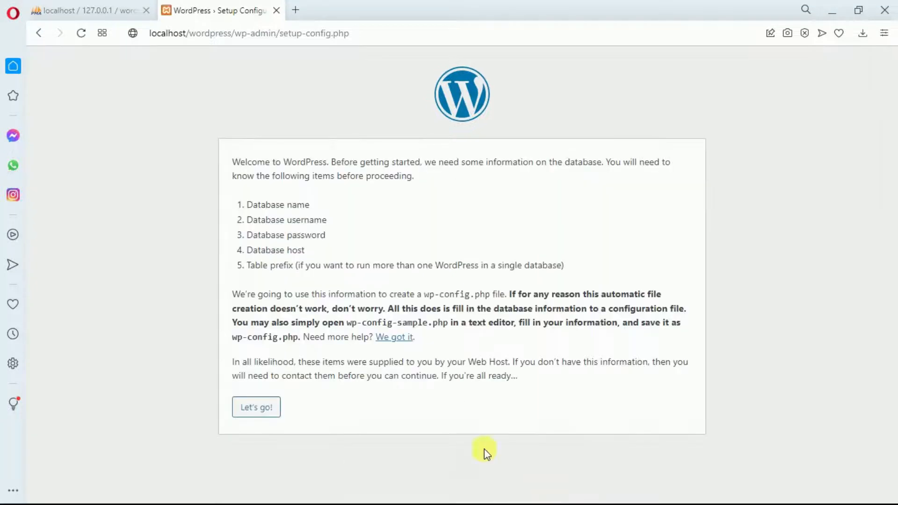
# Submit database name wordpress, username root and an empty password for the connection.
pyautogui.click(264, 404)
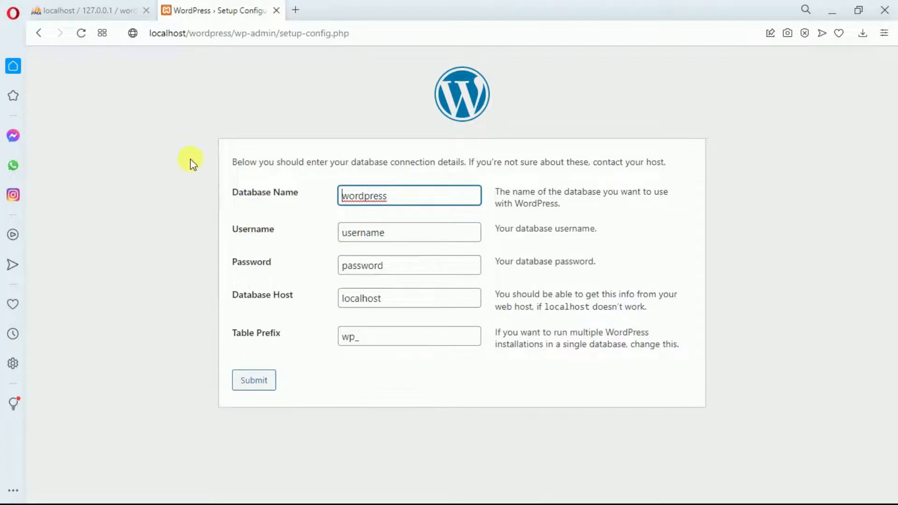
pyautogui.click(372, 192)
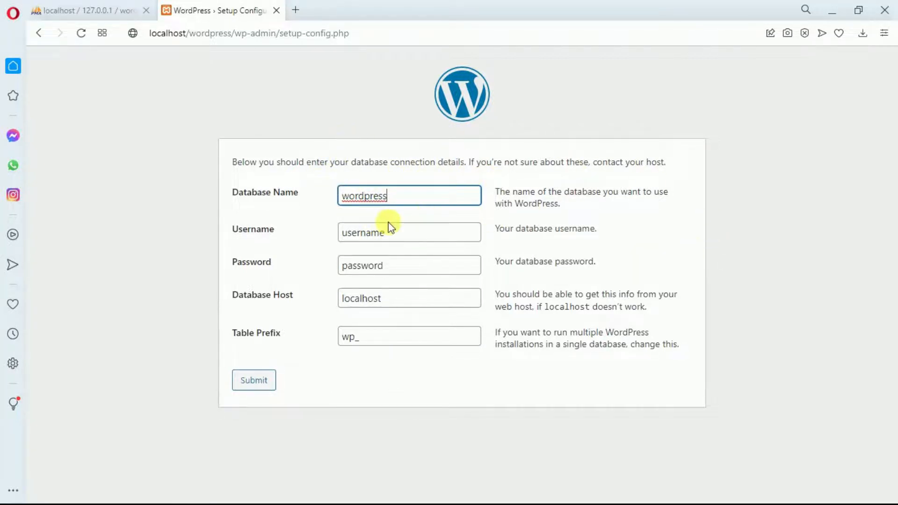
pyautogui.click(401, 234)
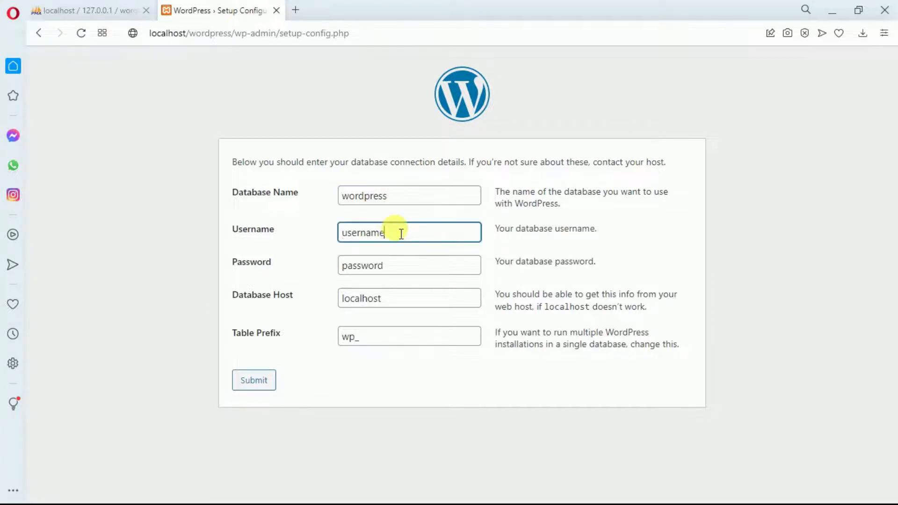
pyautogui.press('BackSpace')
pyautogui.press('BackSpace')
pyautogui.press('BackSpace')
pyautogui.press('BackSpace')
pyautogui.press('BackSpace')
pyautogui.press('BackSpace')
pyautogui.press('BackSpace')
pyautogui.press('BackSpace')
pyautogui.write('r')
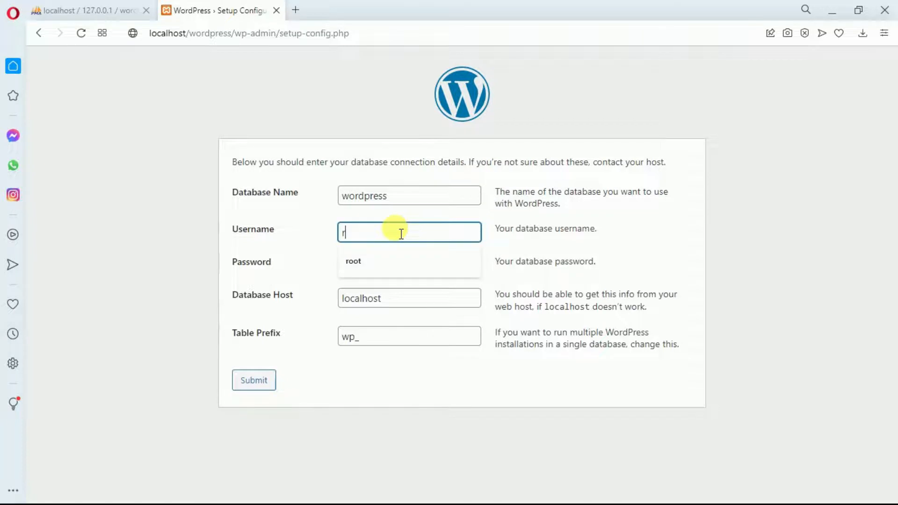
pyautogui.write('oot')
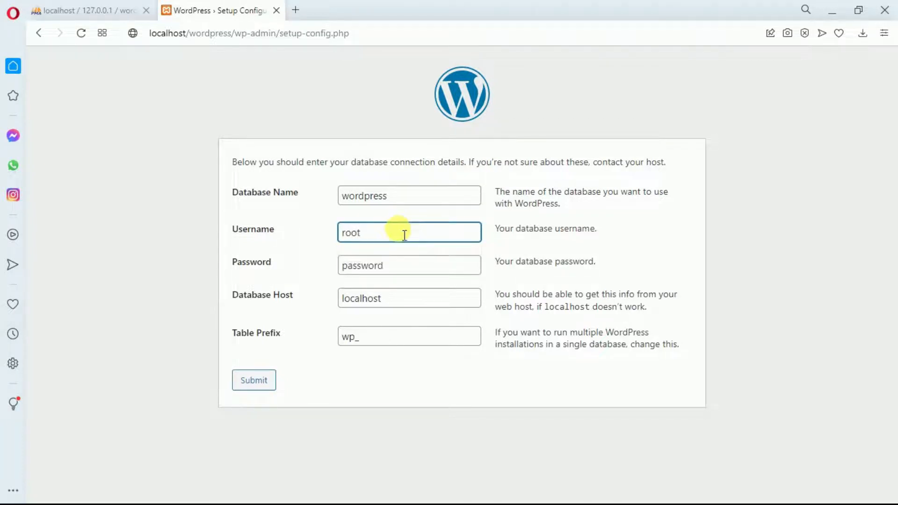
pyautogui.click(424, 260)
pyautogui.press('BackSpace')
pyautogui.press('BackSpace')
pyautogui.press('BackSpace')
pyautogui.press('BackSpace')
pyautogui.press('BackSpace')
pyautogui.press('BackSpace')
pyautogui.press('BackSpace')
pyautogui.press('BackSpace')
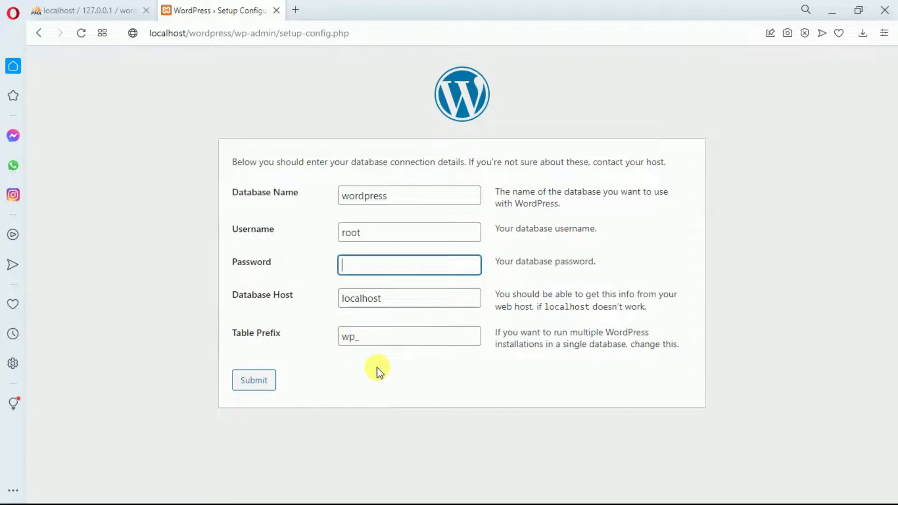
pyautogui.click(259, 385)
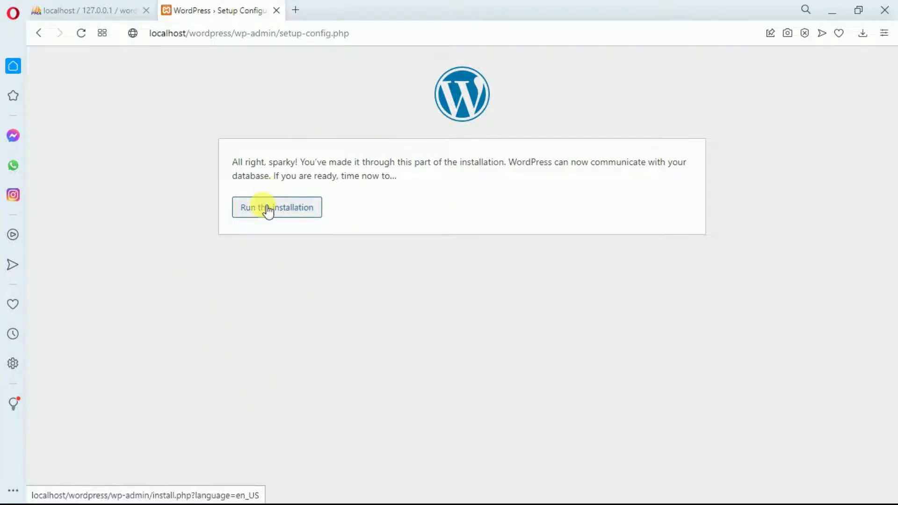
# Enter Site Title monsite and the admin username, then select the generated password.
pyautogui.click(268, 208)
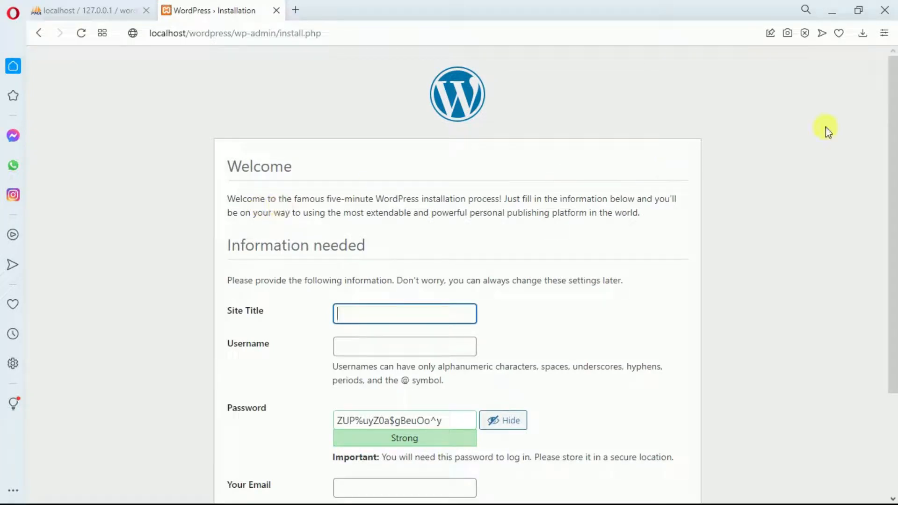
pyautogui.moveTo(892, 81); pyautogui.dragTo(893, 158)
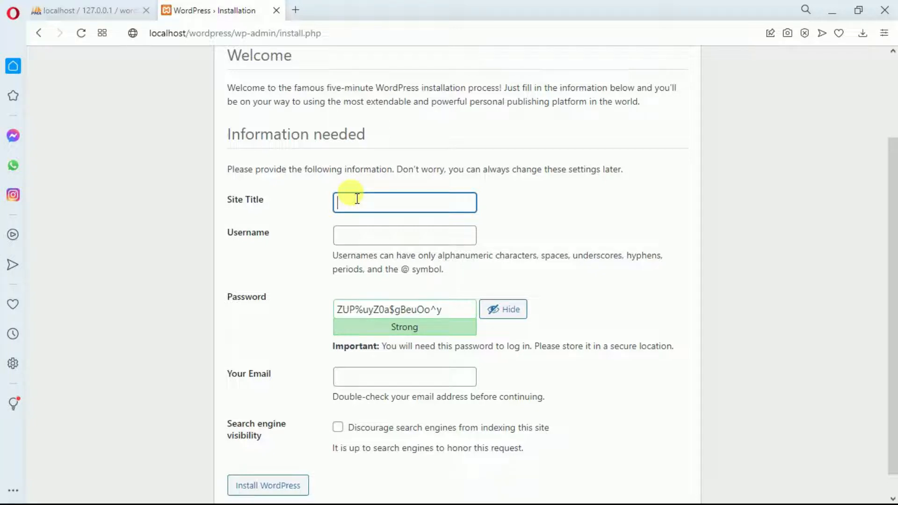
pyautogui.write('monsite')
pyautogui.click(368, 241)
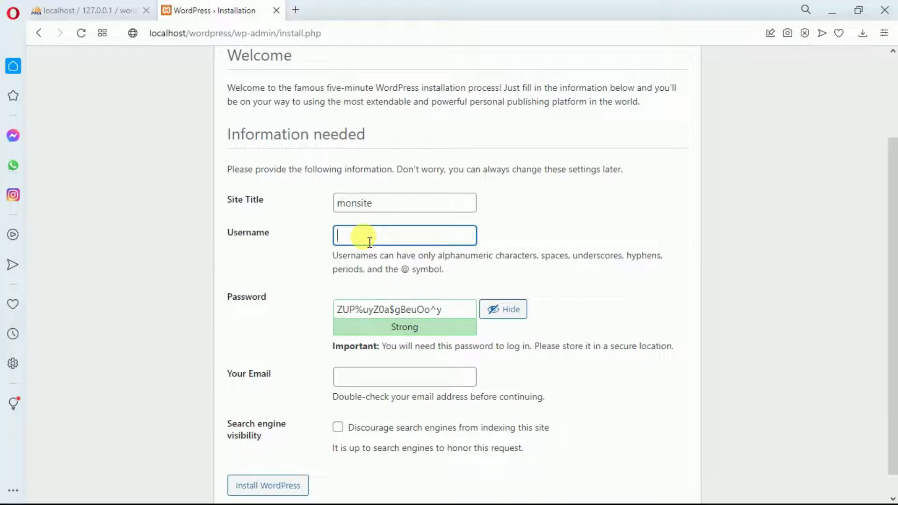
pyautogui.write('marley')
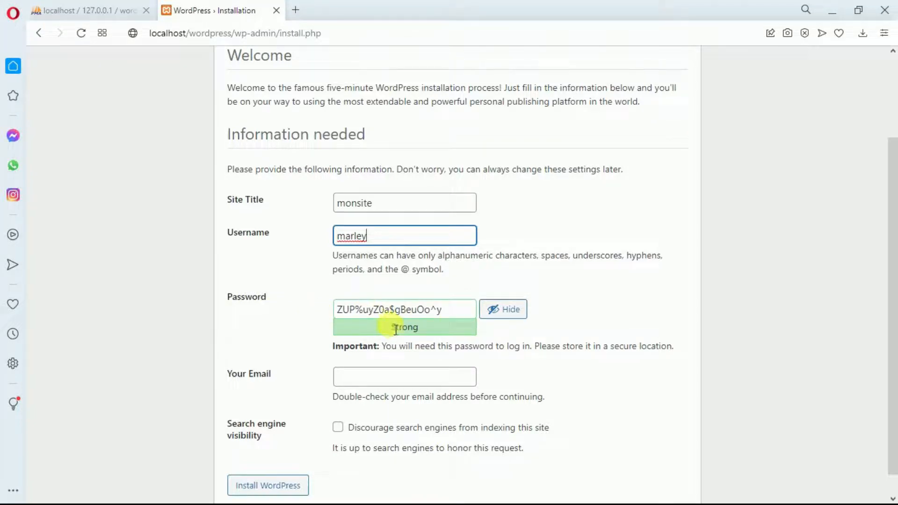
pyautogui.moveTo(466, 309); pyautogui.dragTo(392, 312)
pyautogui.moveTo(352, 309); pyautogui.dragTo(334, 310)
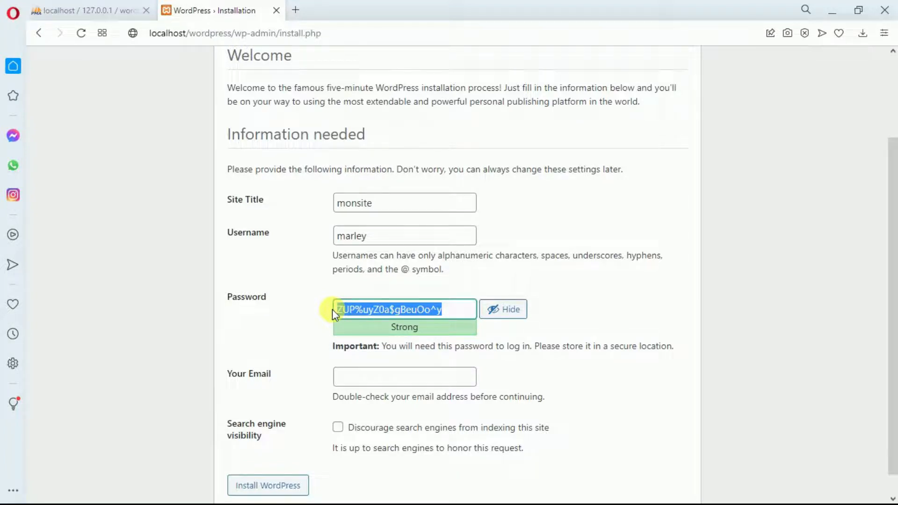
# Minimize Opera and XAMPP and create a desktop text file named Nouveau Document texte.
pyautogui.click(831, 6)
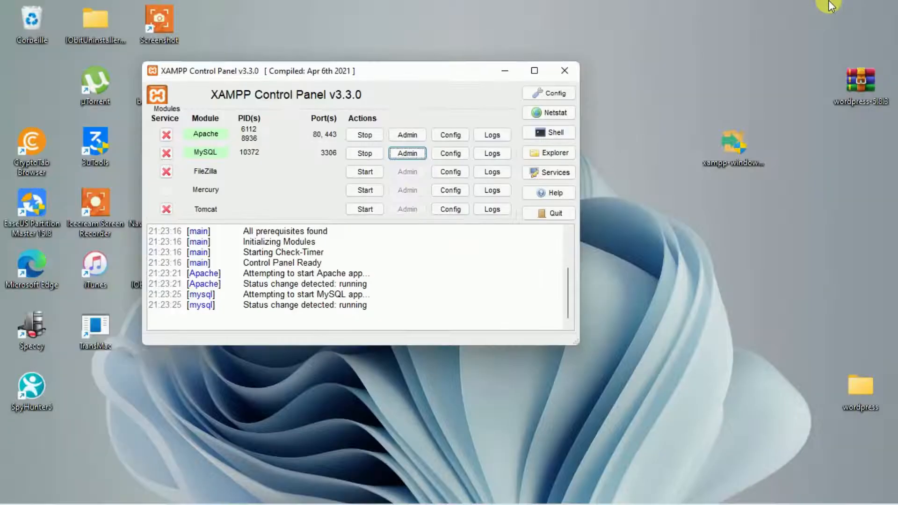
pyautogui.click(500, 73)
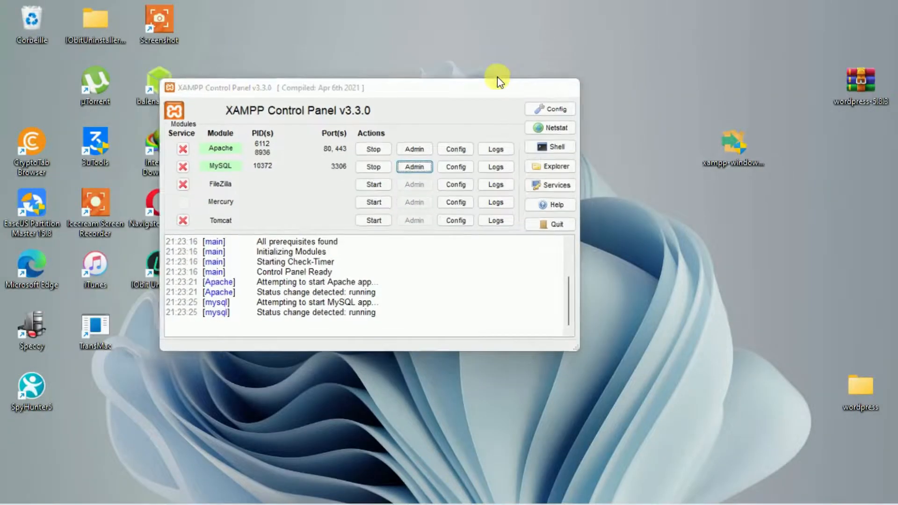
pyautogui.rightClick(551, 65)
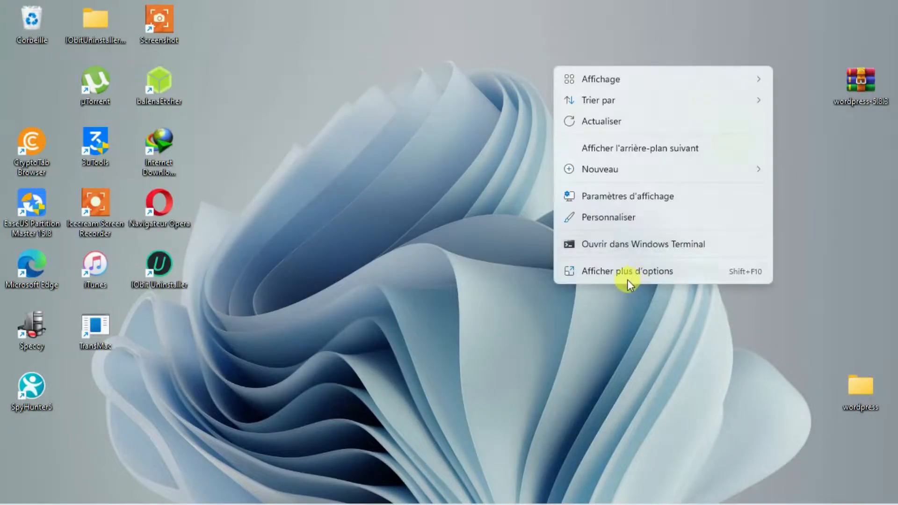
pyautogui.moveTo(725, 170)
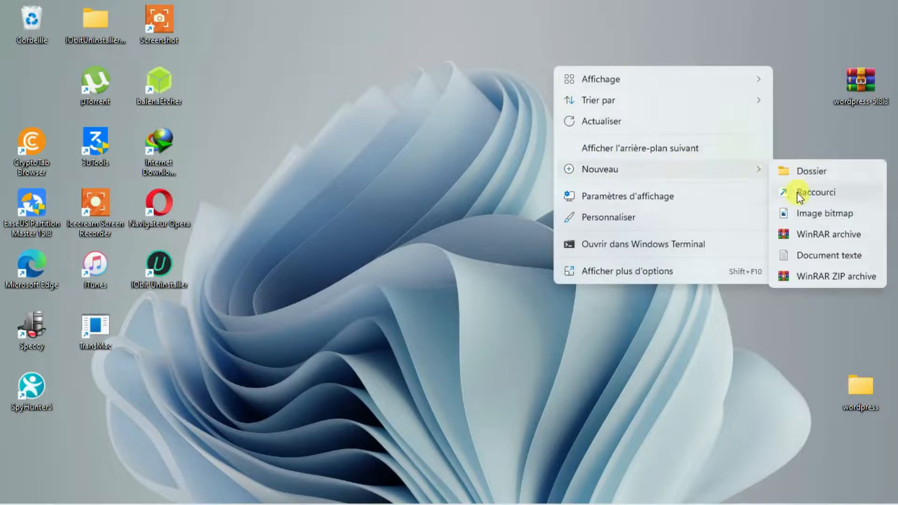
pyautogui.click(816, 260)
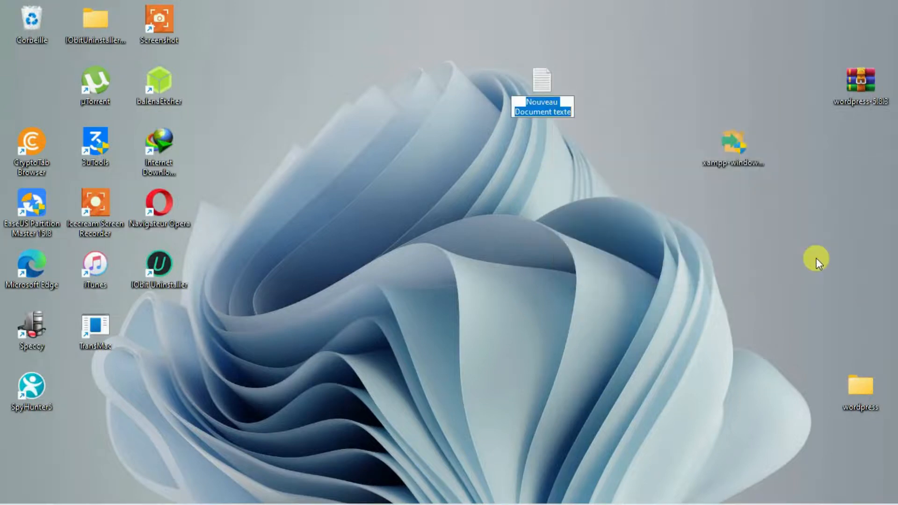
pyautogui.press('Return')
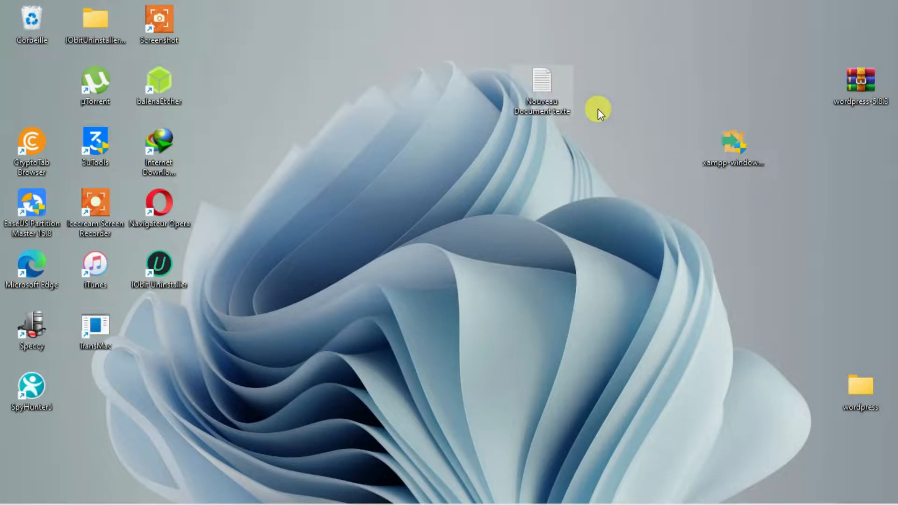
# Paste the generated password into the text file, save it, and close Notepad.
pyautogui.doubleClick(558, 103)
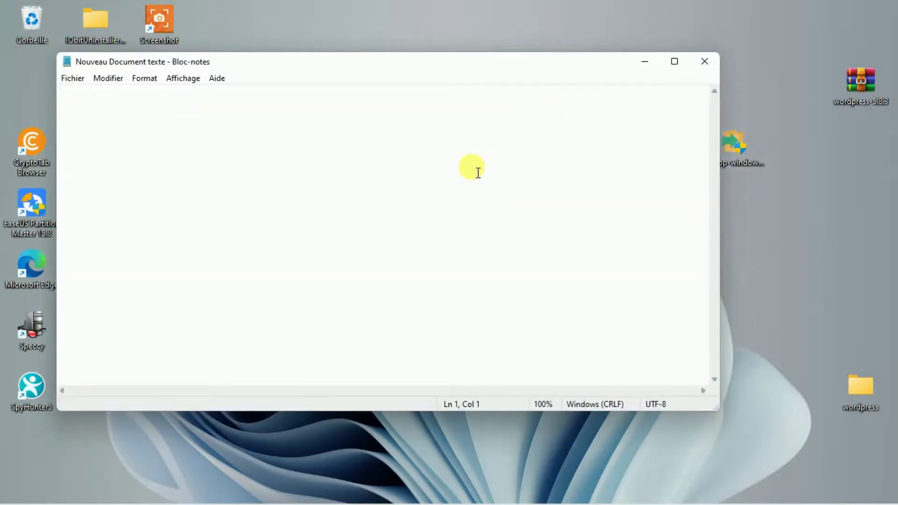
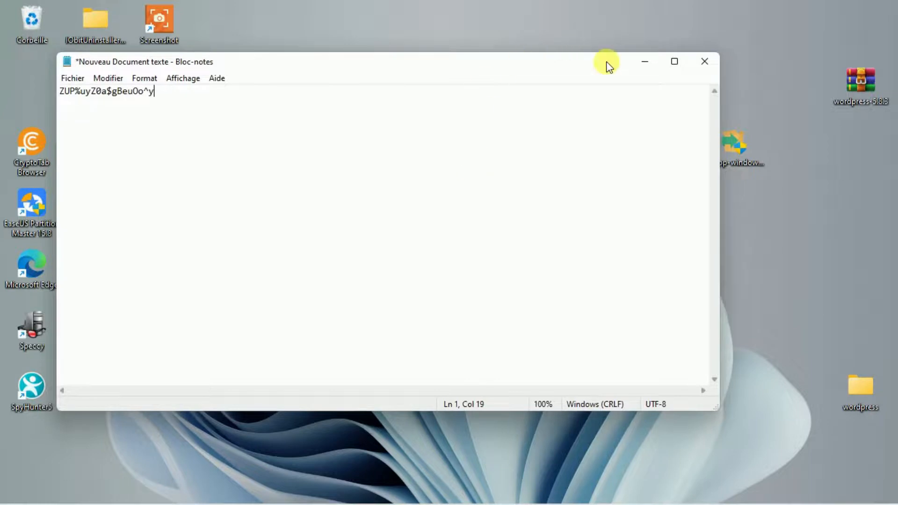
pyautogui.hotkey('ctrl', 's')
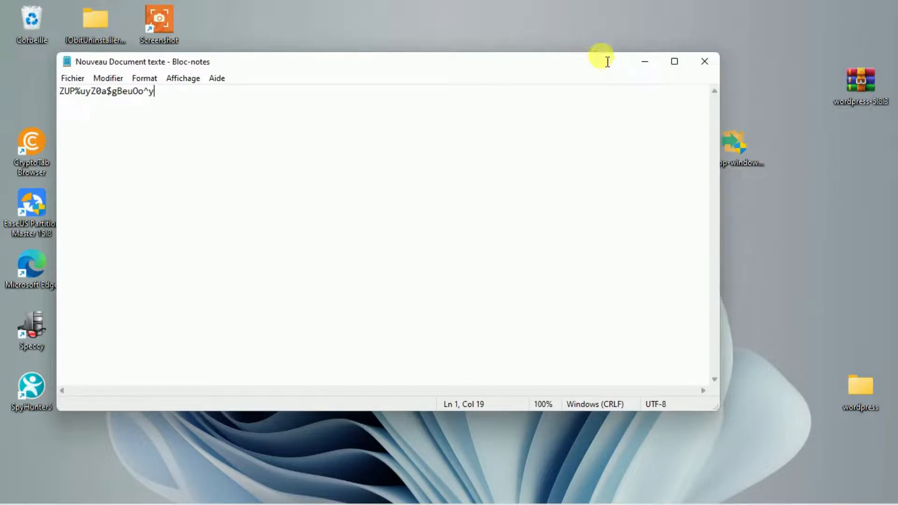
pyautogui.click(698, 63)
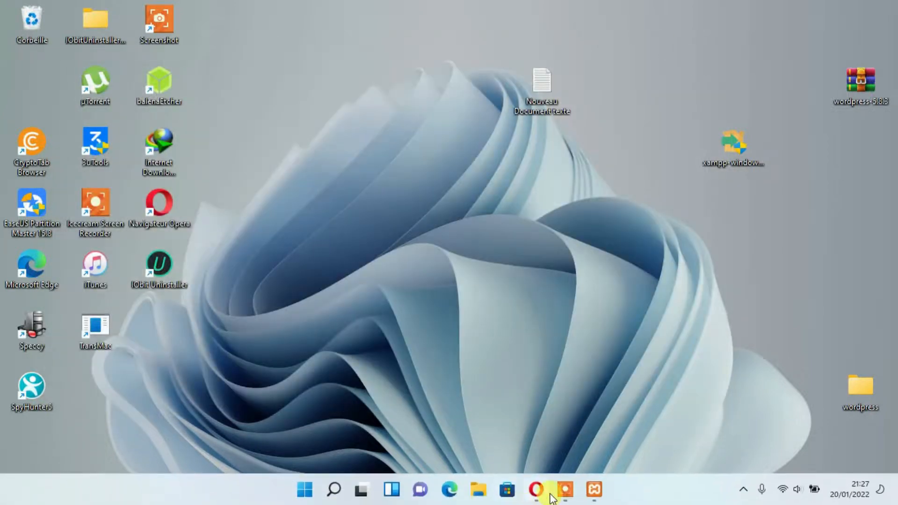
# Enter the administrator's Gmail address, fixing a stray space, and run the installation.
pyautogui.click(534, 490)
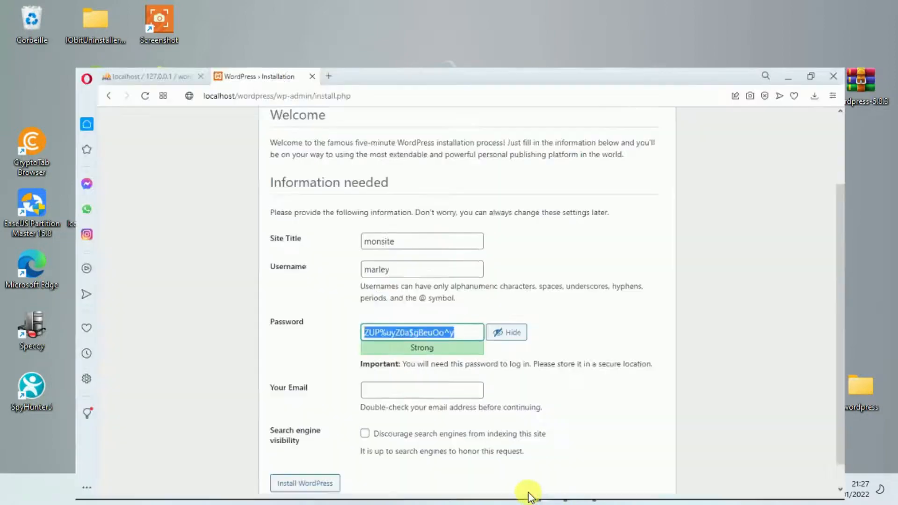
pyautogui.click(412, 383)
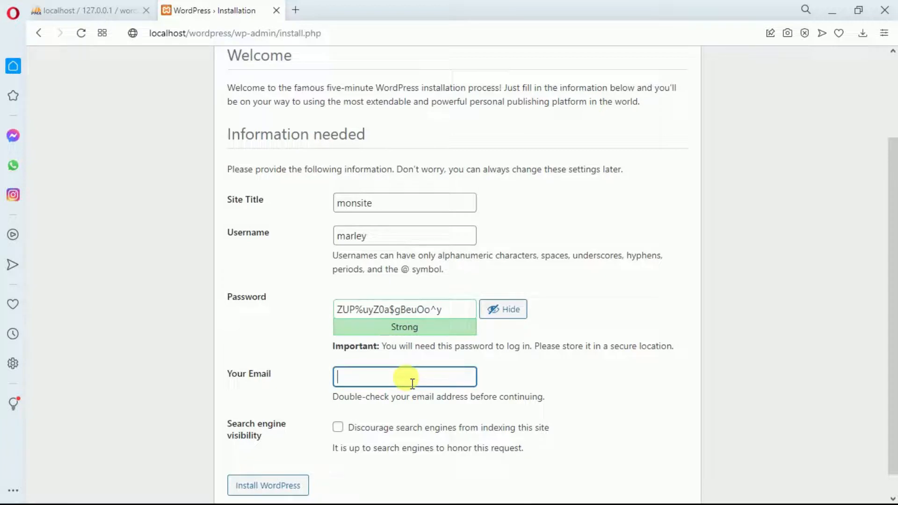
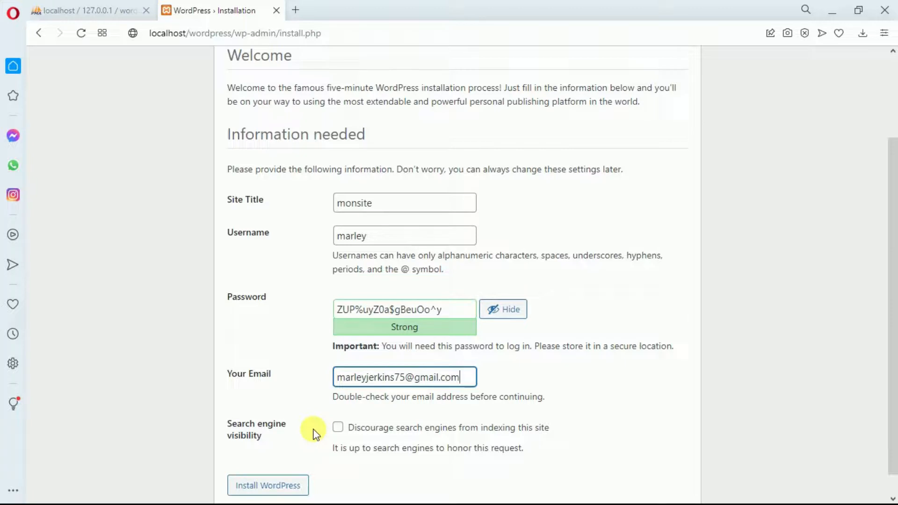
pyautogui.click(305, 486)
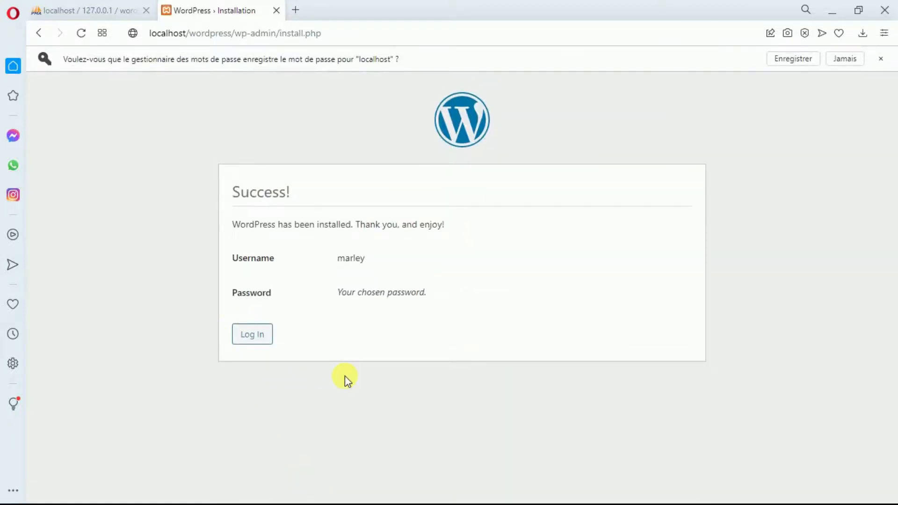
# Log in with the admin username and the pasted saved password.
pyautogui.click(244, 333)
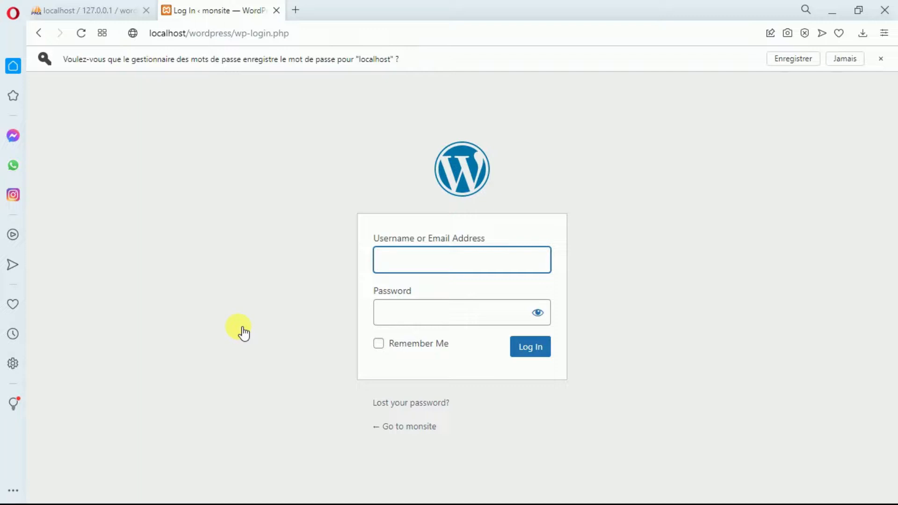
pyautogui.write('marley')
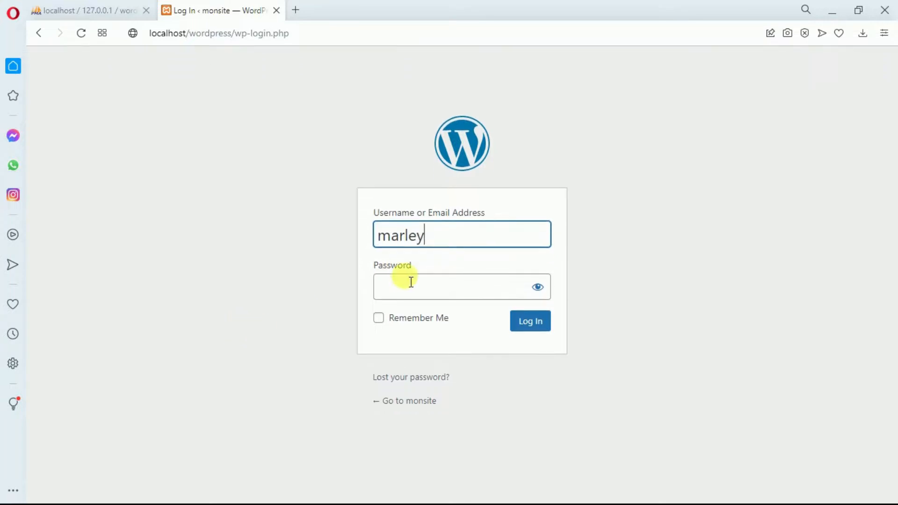
pyautogui.click(406, 282)
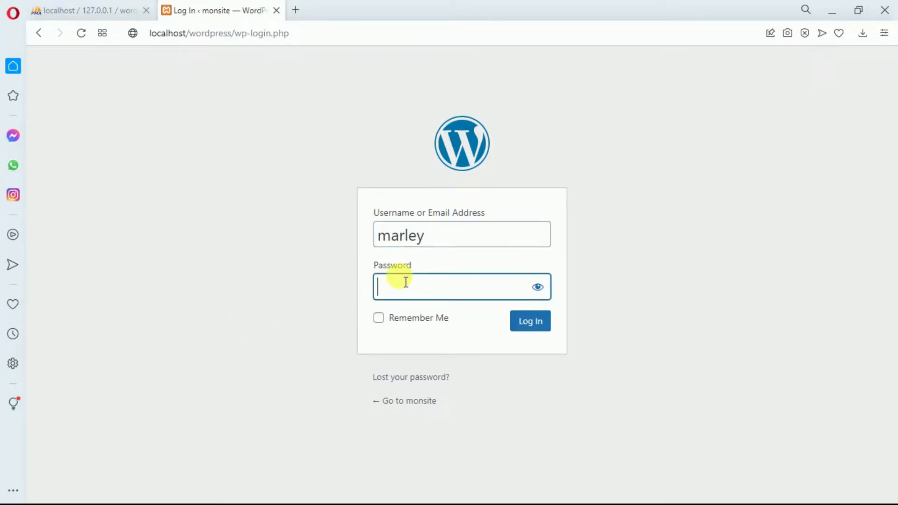
pyautogui.hotkey('ctrl', 'v')
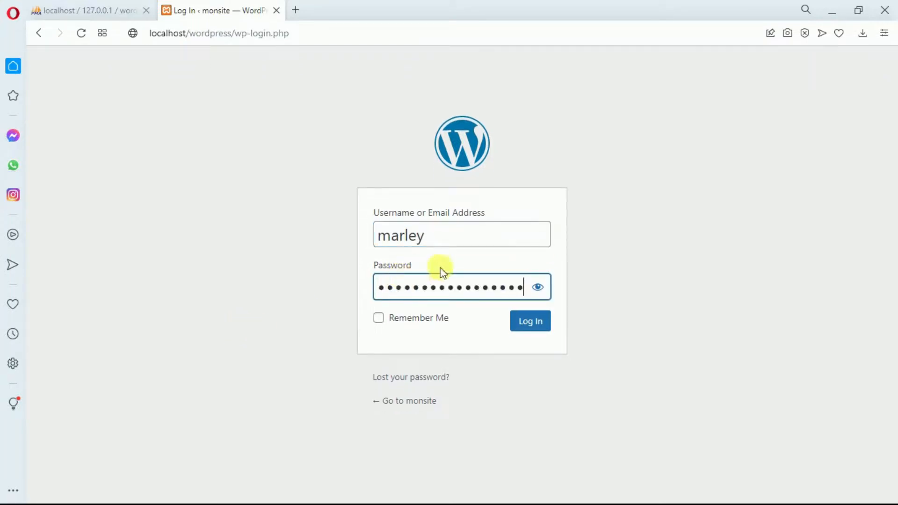
pyautogui.click(523, 320)
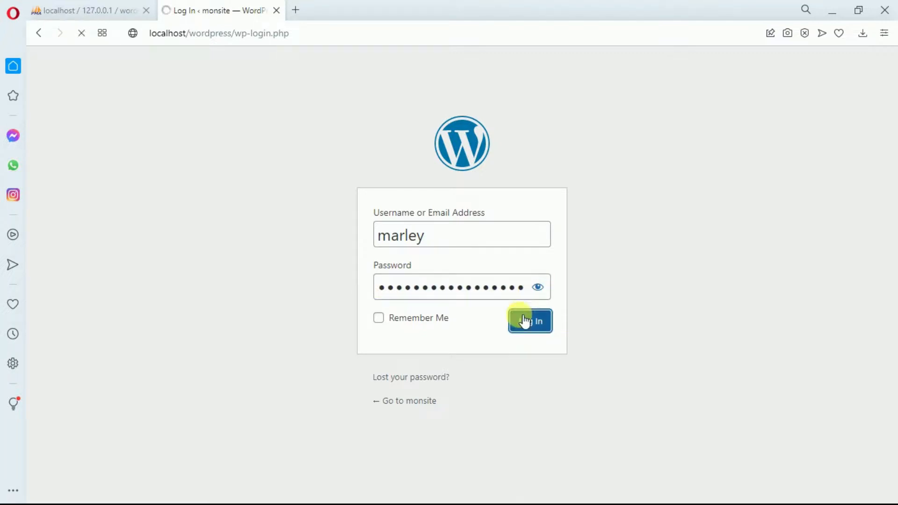
# Check the saved password file on the desktop, then return to the dashboard in Opera.
pyautogui.click(836, 7)
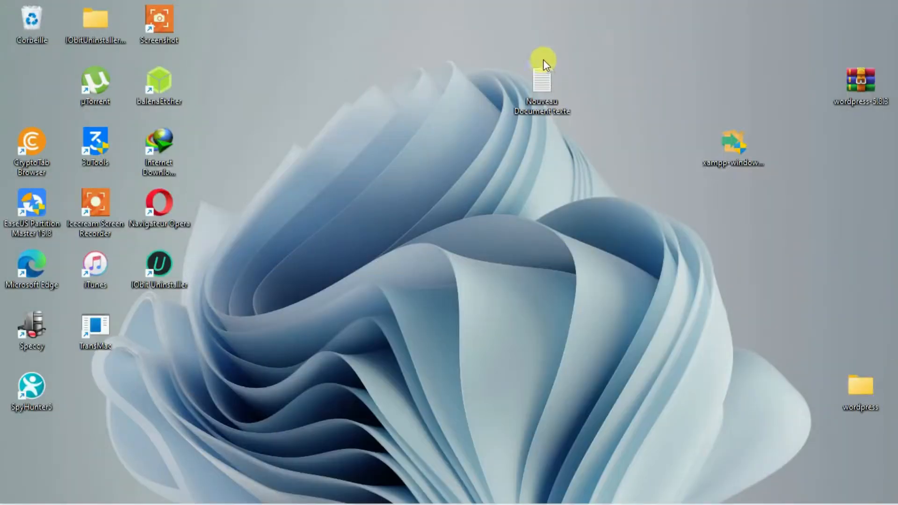
pyautogui.doubleClick(542, 92)
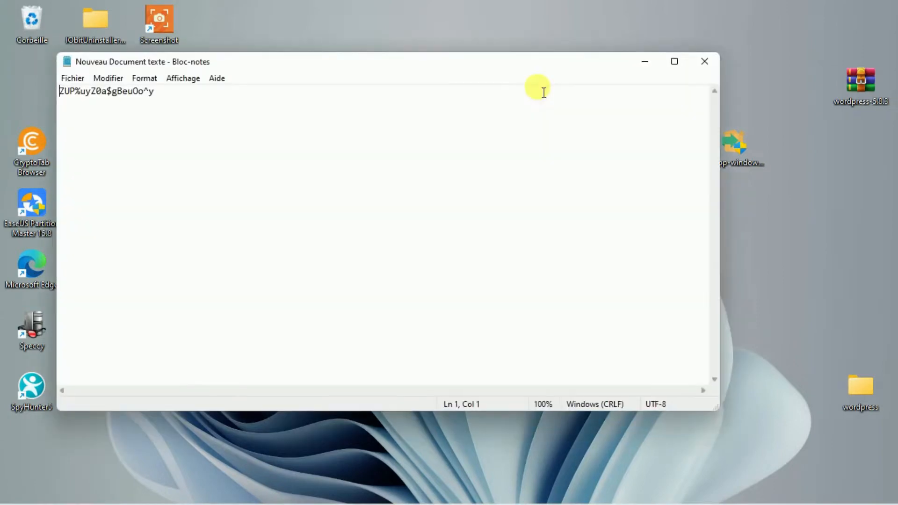
pyautogui.click(708, 69)
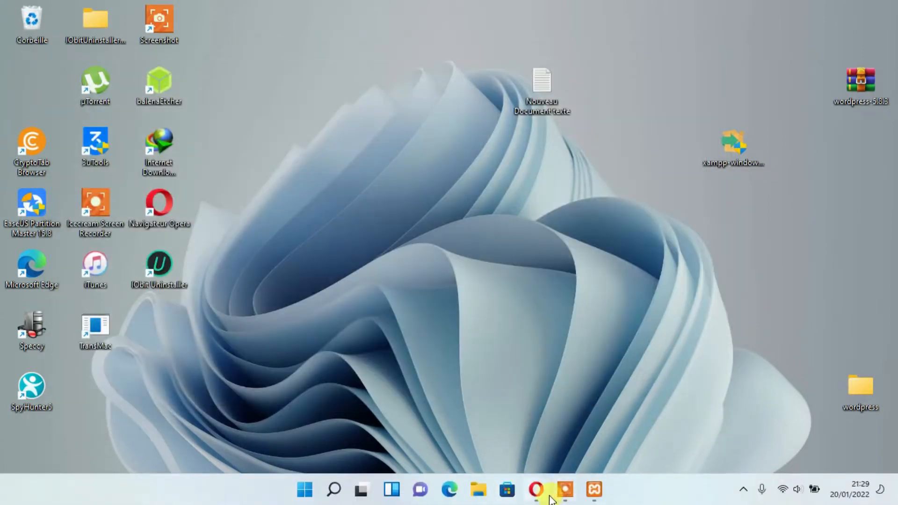
pyautogui.click(538, 489)
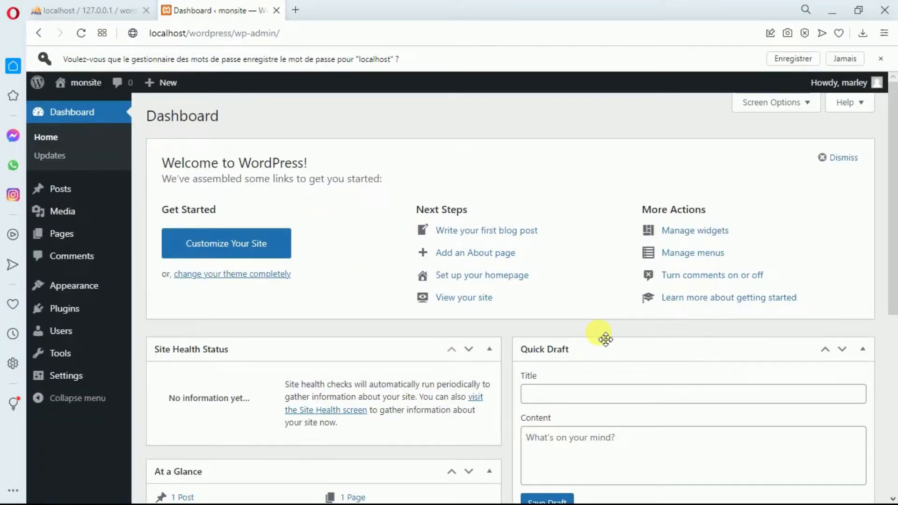
# Scroll through the monsite dashboard, then minimize the browser to show the desktop.
pyautogui.moveTo(891, 180)
pyautogui.mouseDown()
pyautogui.moveTo(891, 374)
pyautogui.moveTo(894, 192)
pyautogui.mouseUp()
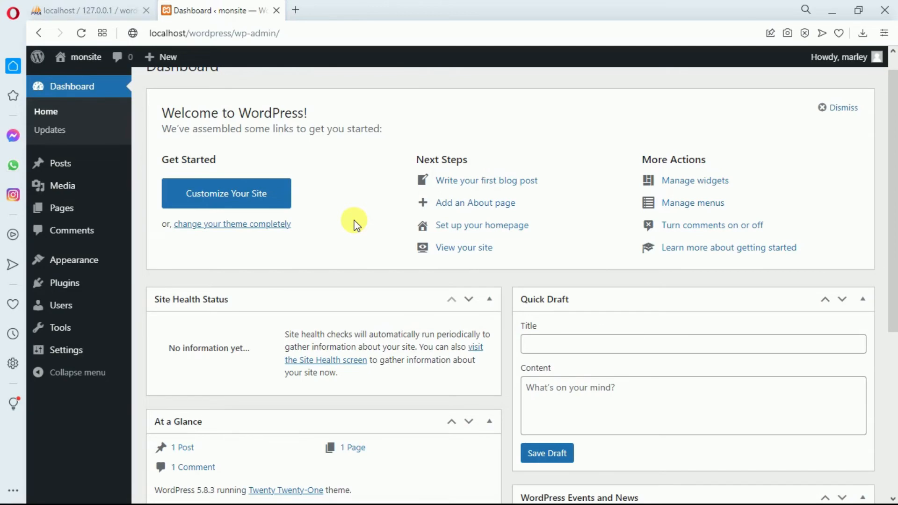
pyautogui.click(837, 7)
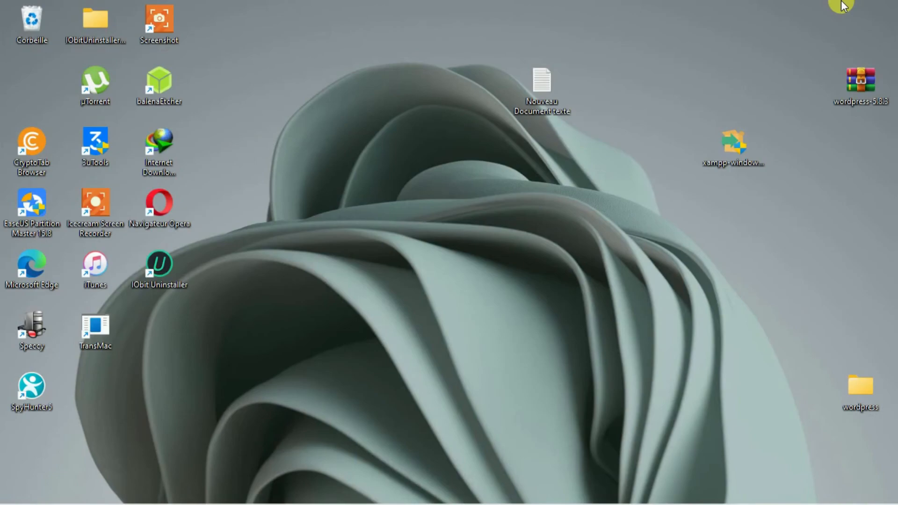